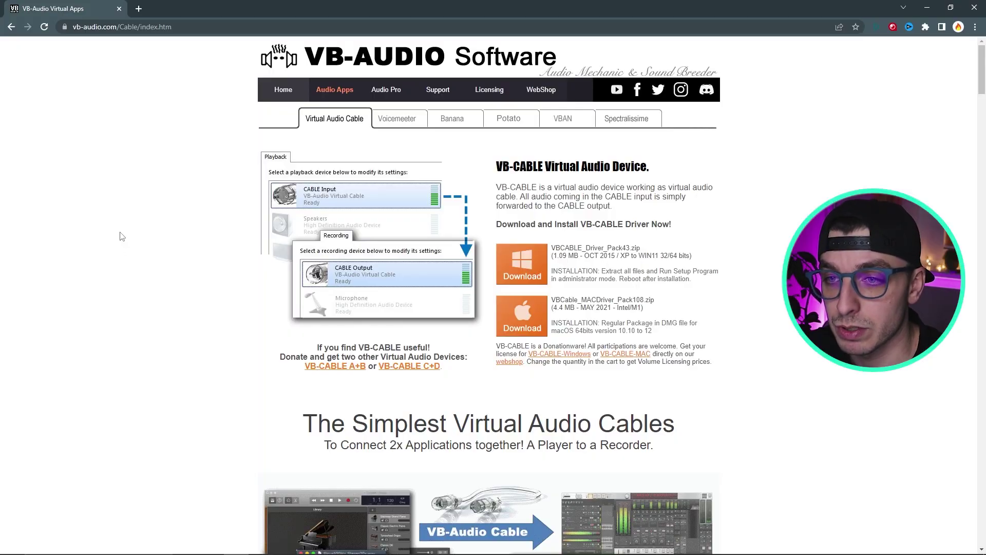
Open the Voicemeeter Potato page and examine its description and download options
{"action": "left_click", "coordinate": [511, 126]}
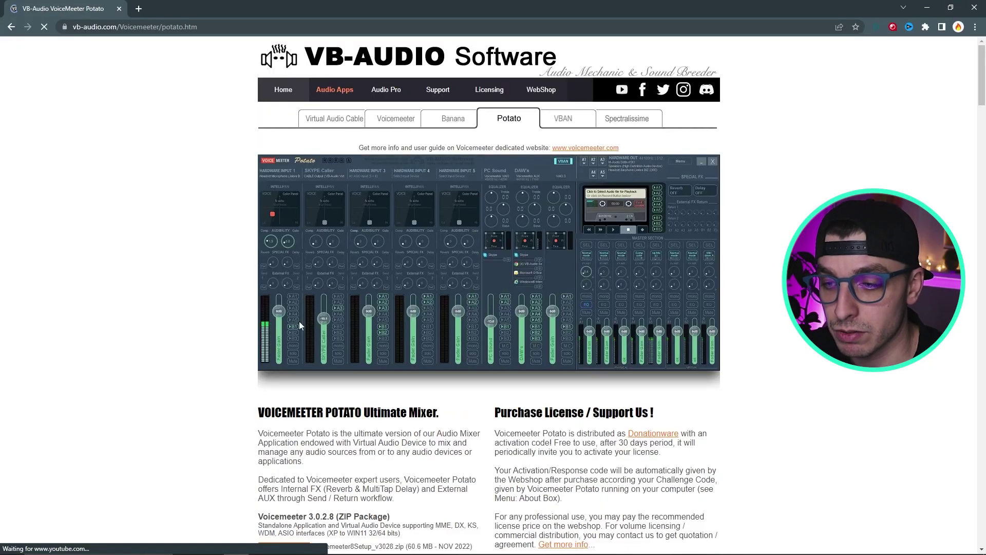
{"action": "scroll", "coordinate": [460, 322], "scroll_direction": "down", "scroll_amount": 4}
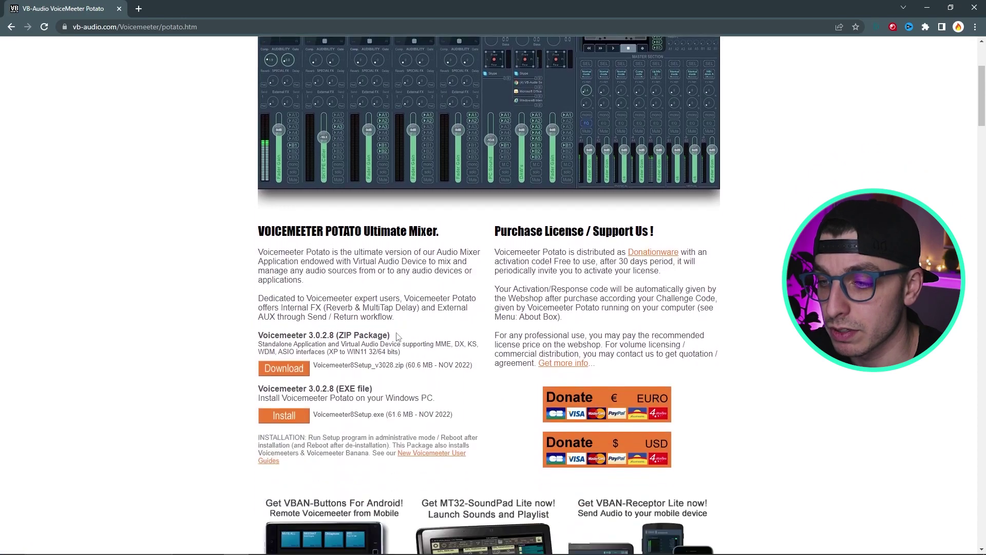
{"action": "left_click_drag", "start_coordinate": [270, 311], "coordinate": [258, 204]}
{"action": "scroll", "coordinate": [359, 257], "scroll_direction": "up", "scroll_amount": 3}
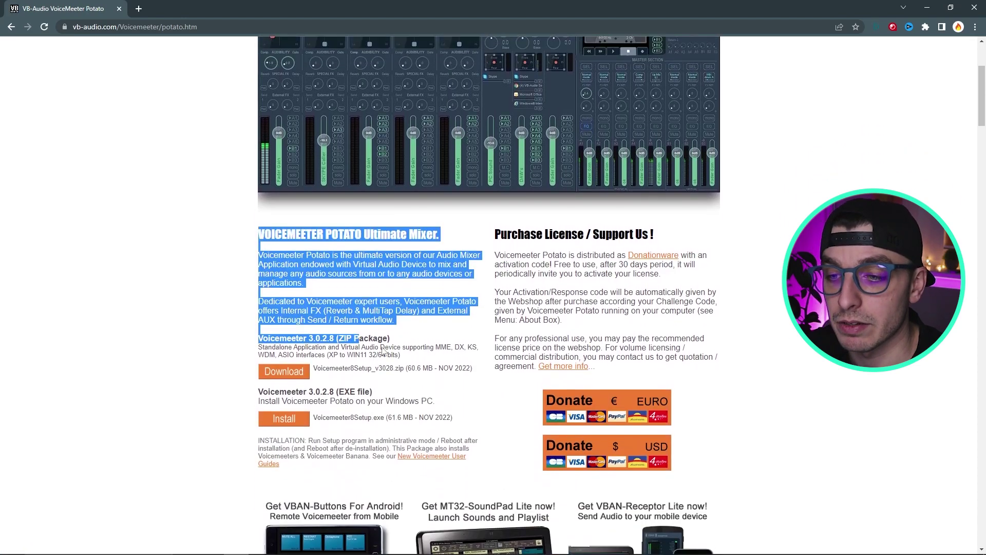
{"action": "left_click", "coordinate": [464, 297]}
{"action": "scroll", "coordinate": [464, 296], "scroll_direction": "up", "scroll_amount": 1}
Compare the Voicemeeter, Potato and Banana product pages, and return to the Virtual Audio Cable page
{"action": "left_click", "coordinate": [452, 123]}
{"action": "left_click", "coordinate": [395, 122]}
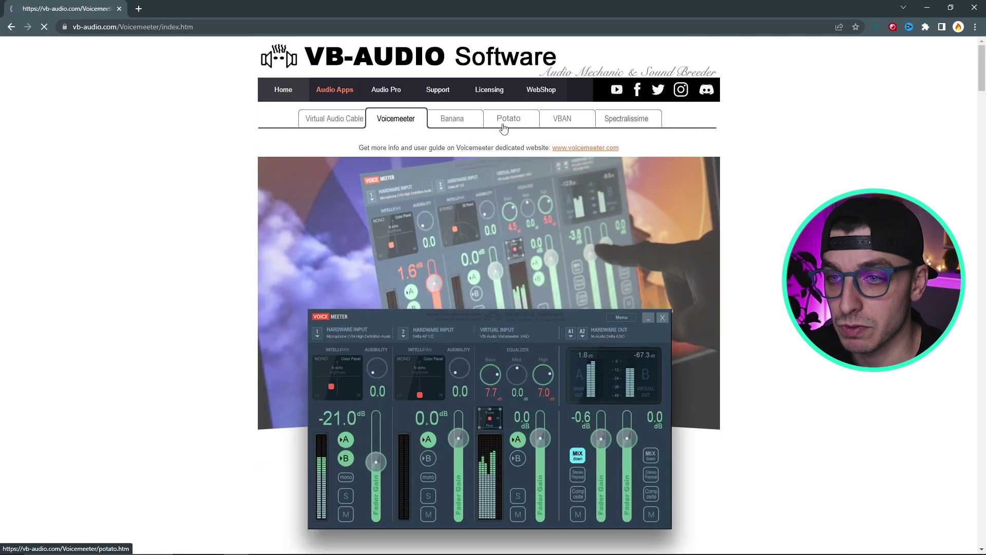
{"action": "left_click", "coordinate": [509, 122]}
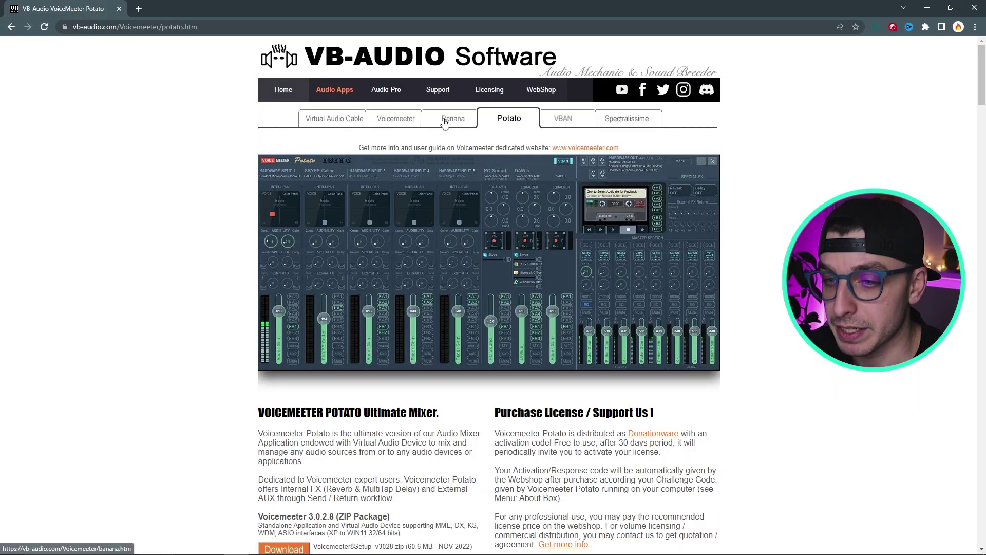
{"action": "left_click", "coordinate": [451, 122]}
{"action": "scroll", "coordinate": [485, 344], "scroll_direction": "down", "scroll_amount": 2}
{"action": "scroll", "coordinate": [486, 344], "scroll_direction": "up", "scroll_amount": 2}
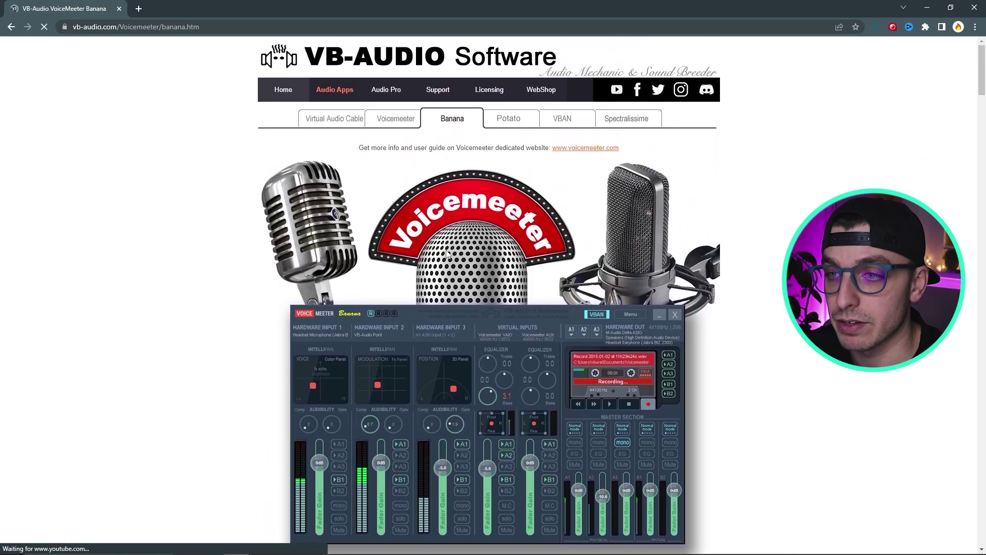
{"action": "left_click", "coordinate": [390, 120]}
{"action": "scroll", "coordinate": [507, 391], "scroll_direction": "down", "scroll_amount": 1}
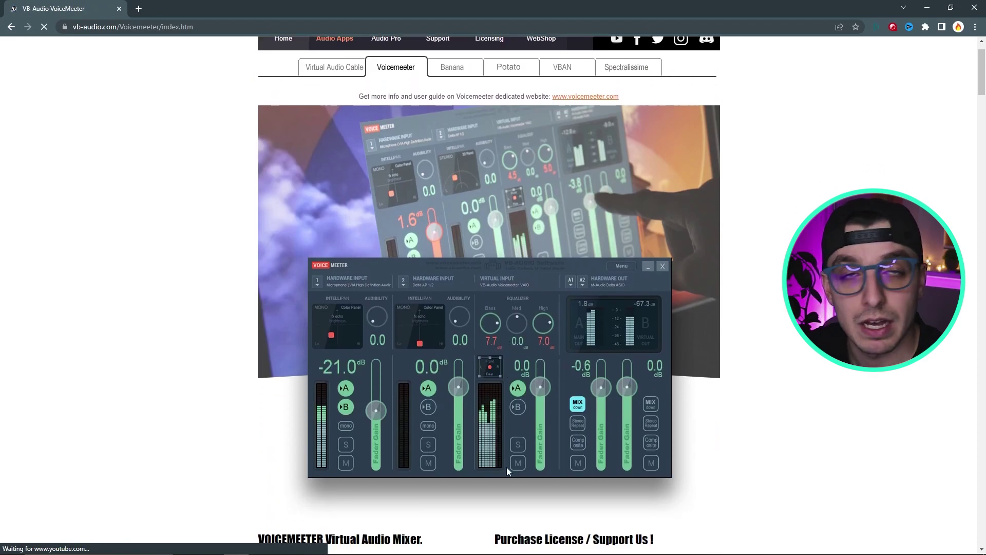
{"action": "scroll", "coordinate": [504, 449], "scroll_direction": "up", "scroll_amount": 1}
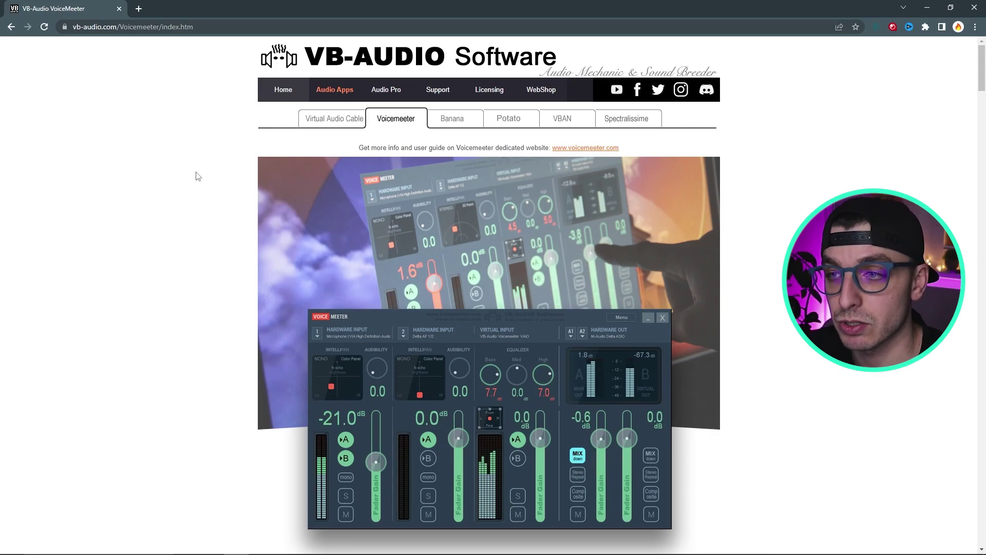
{"action": "left_click", "coordinate": [333, 125]}
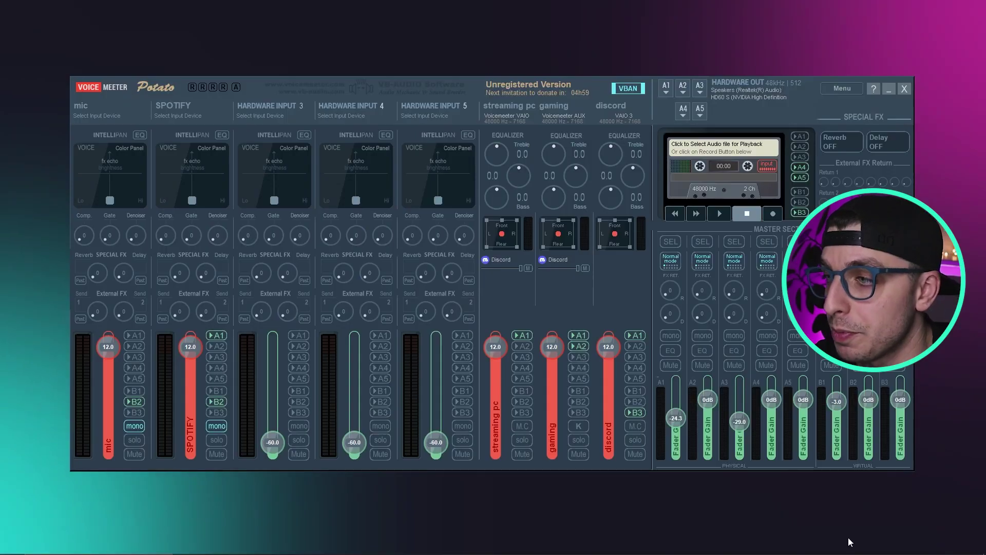
Check the Windows playback device and the devices available for hardware output A1 in Voicemeeter Potato
{"action": "mouse_move", "coordinate": [850, 554]}
{"action": "left_click", "coordinate": [904, 552]}
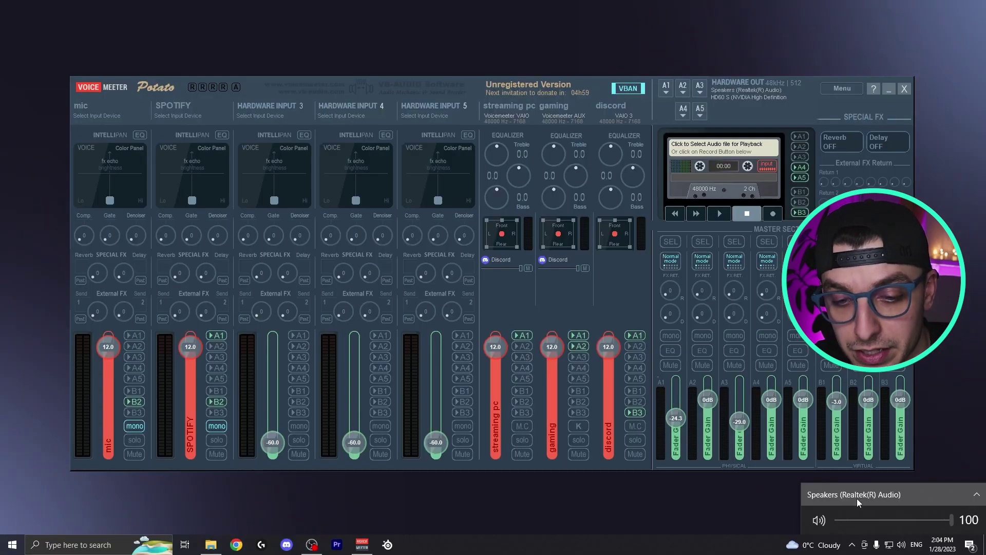
{"action": "left_click", "coordinate": [665, 88]}
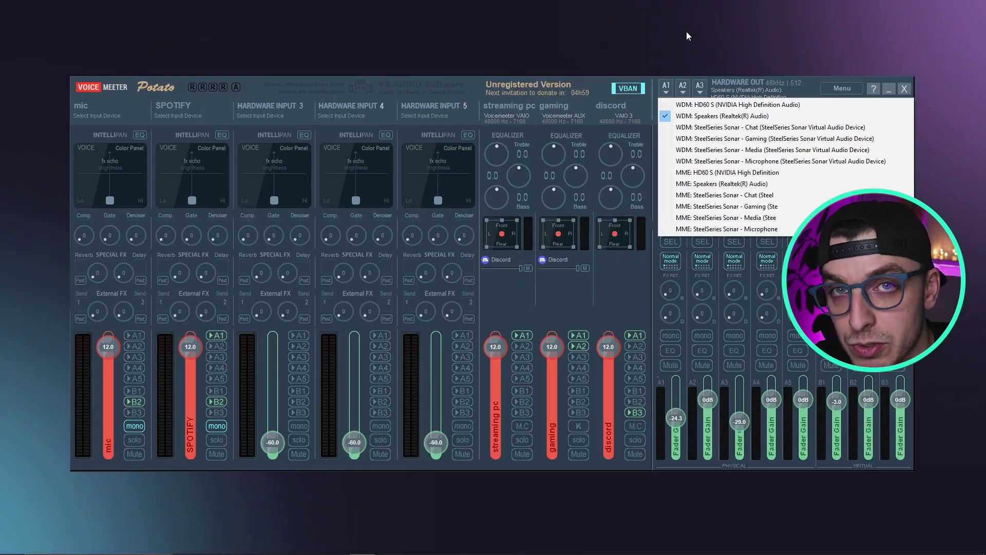
{"action": "left_click", "coordinate": [687, 35]}
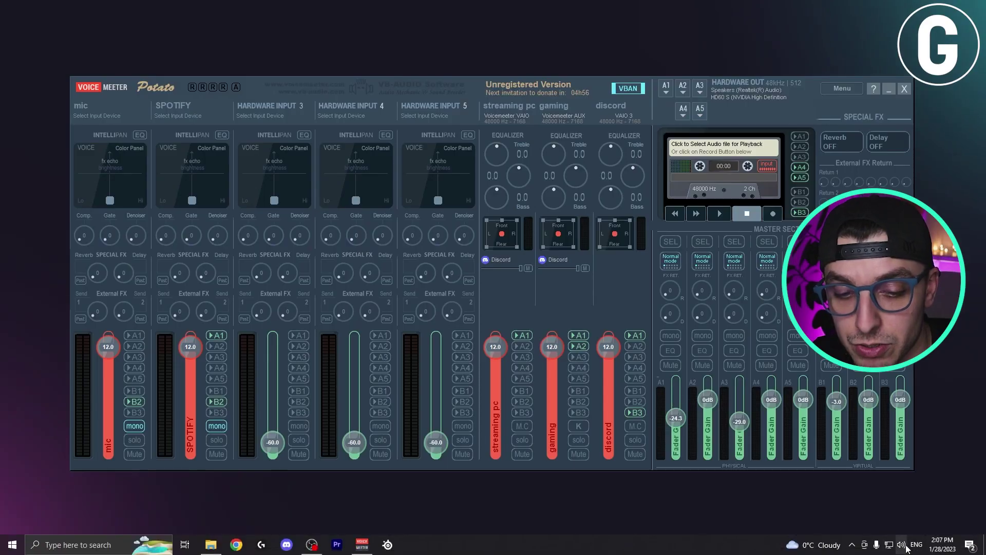
Open the Windows sound settings and check the output device choices and the input device section
{"action": "right_click", "coordinate": [903, 545]}
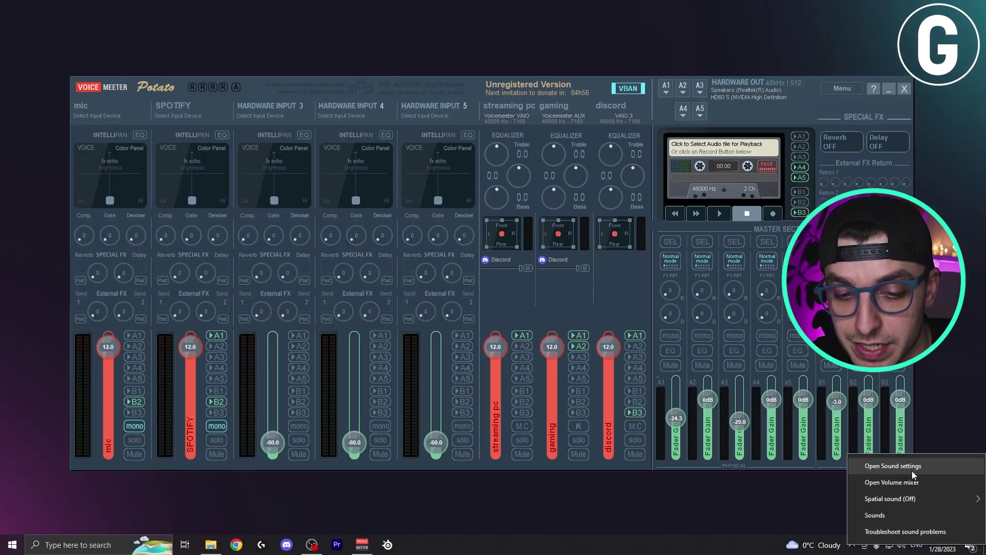
{"action": "left_click", "coordinate": [911, 471]}
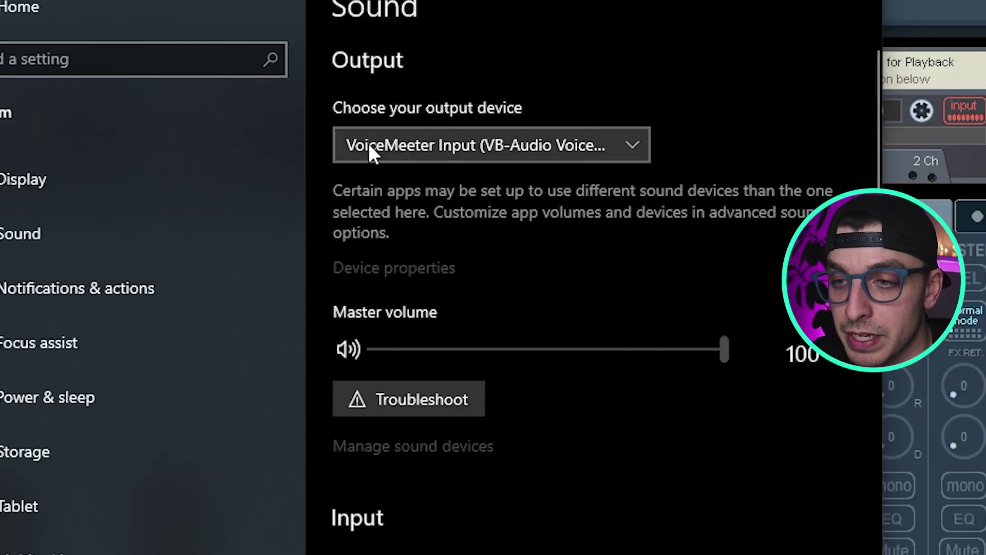
{"action": "left_click", "coordinate": [497, 183]}
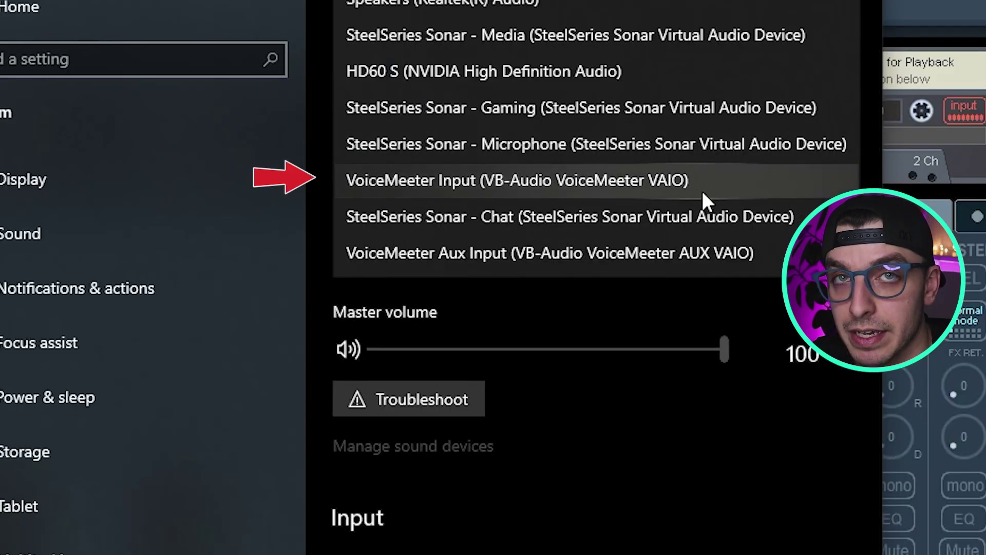
{"action": "left_click", "coordinate": [327, 530]}
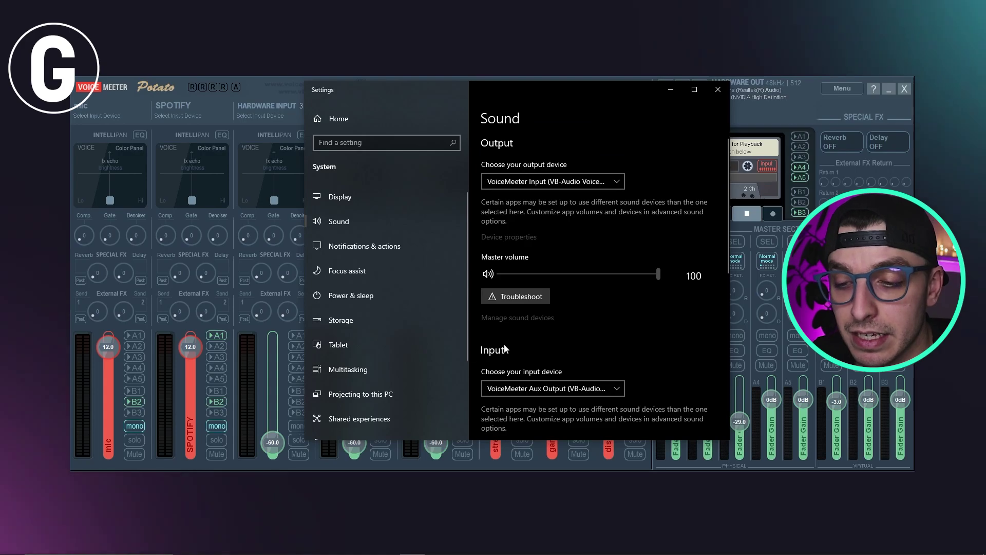
{"action": "scroll", "coordinate": [505, 349], "scroll_direction": "down", "scroll_amount": 2}
{"action": "left_click", "coordinate": [513, 343]}
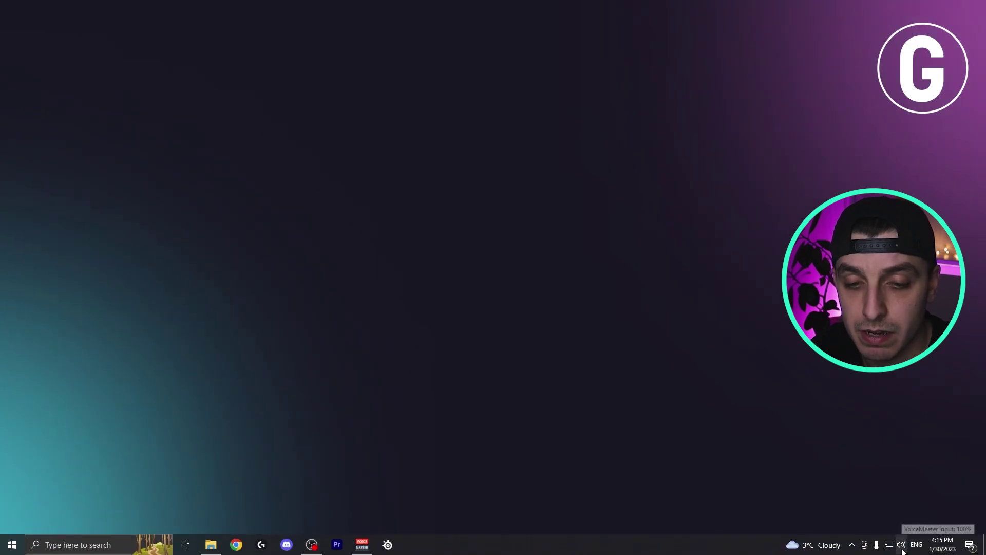
Open the classic Windows Sound dialog and examine its list of playback devices
{"action": "right_click", "coordinate": [902, 545]}
{"action": "left_click", "coordinate": [889, 520]}
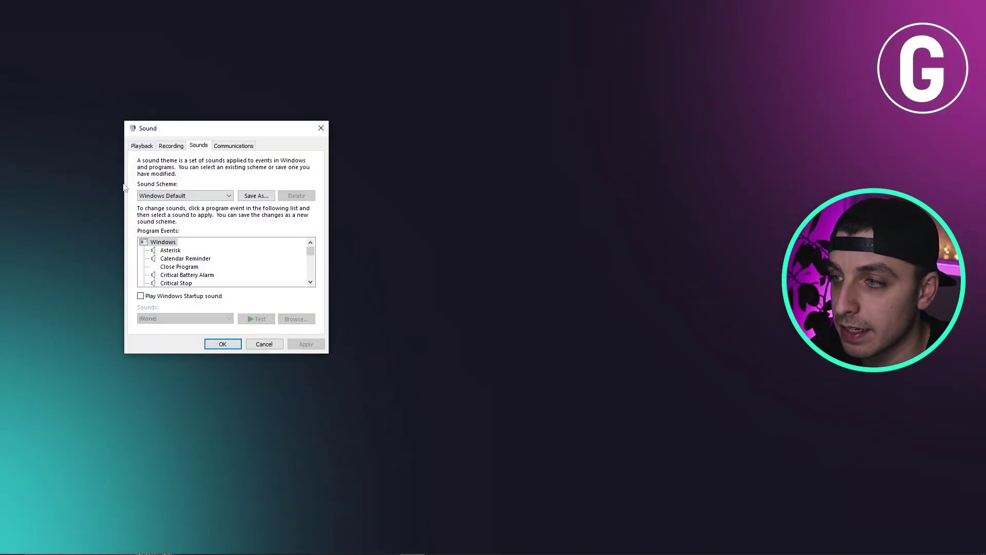
{"action": "left_click", "coordinate": [149, 146]}
{"action": "left_click_drag", "start_coordinate": [216, 128], "coordinate": [372, 124]}
{"action": "scroll", "coordinate": [477, 279], "scroll_direction": "down", "scroll_amount": 5}
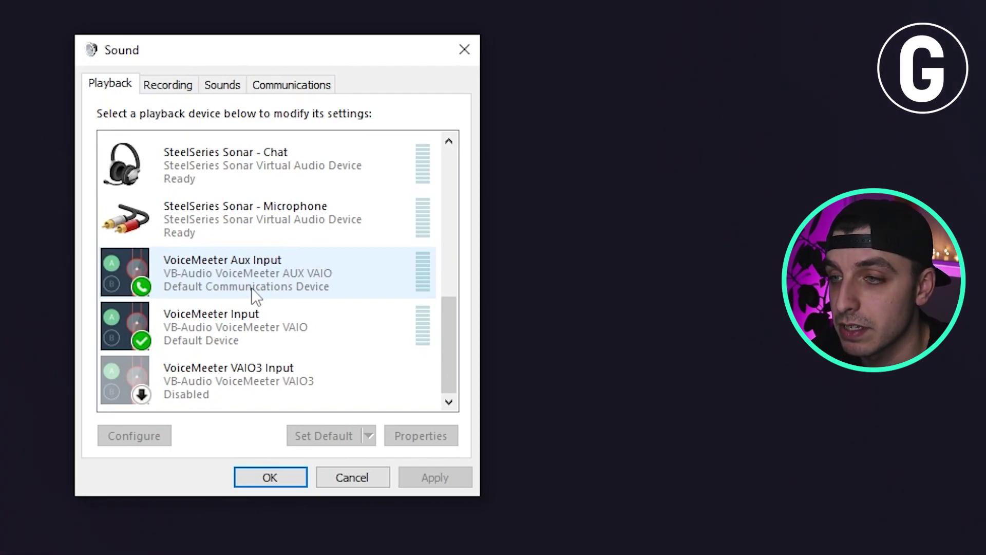
Examine the recording devices listed in the Sound dialog
{"action": "left_click", "coordinate": [169, 87]}
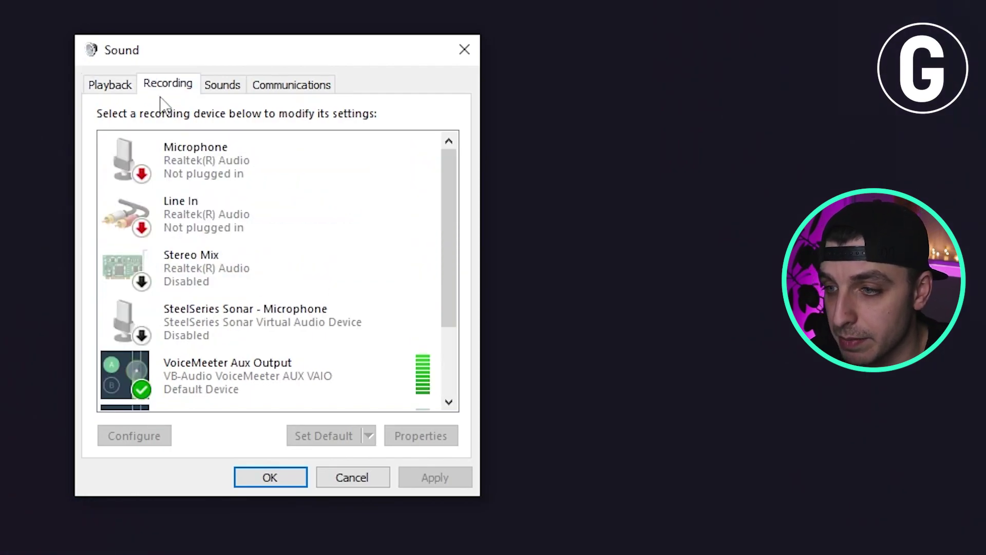
{"action": "scroll", "coordinate": [449, 280], "scroll_direction": "down", "scroll_amount": 2}
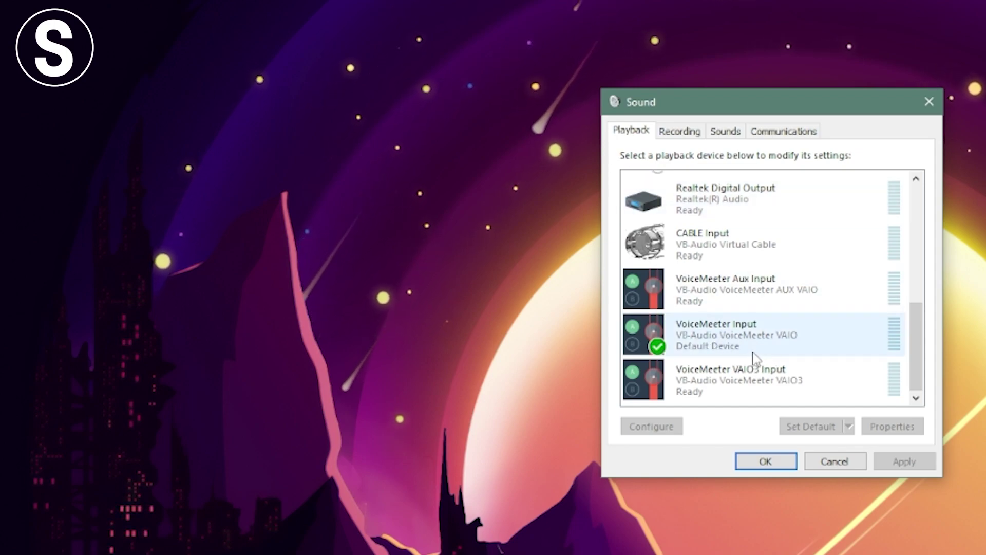
{"action": "left_click", "coordinate": [677, 135]}
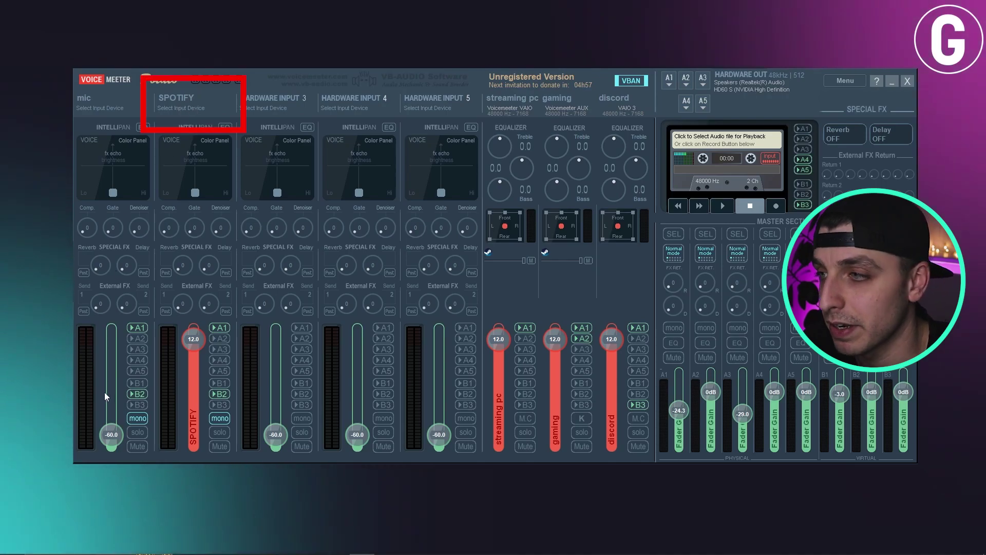
Raise the mic fader to 4.3 dB and choose MME: HD60 S (NVIDIA High Definition for hardware output A2
{"action": "left_click_drag", "start_coordinate": [111, 434], "coordinate": [109, 348]}
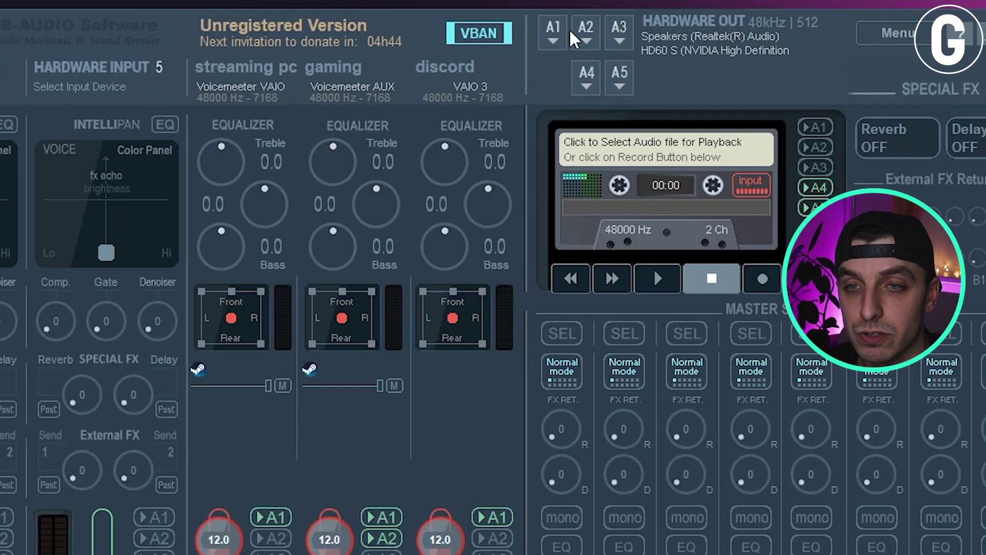
{"action": "left_click", "coordinate": [686, 78]}
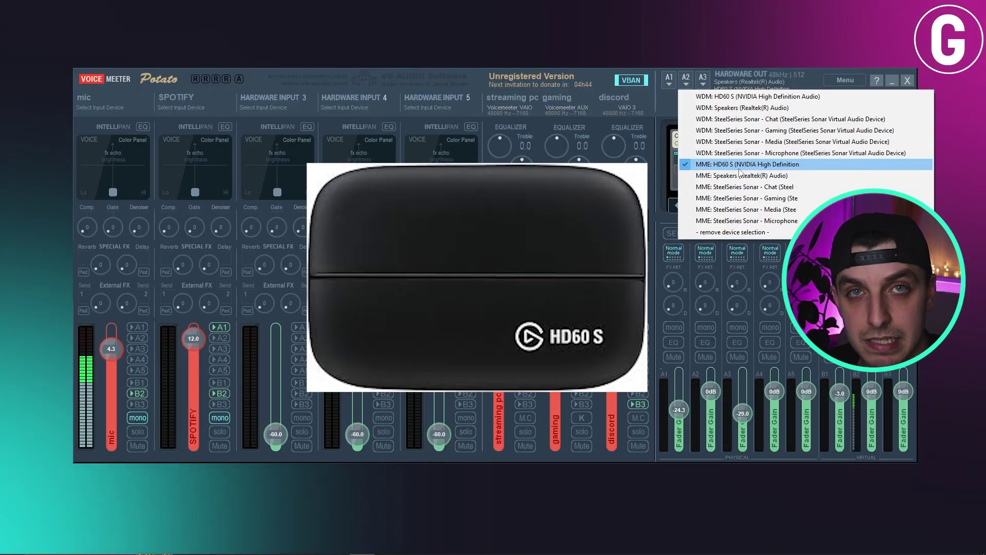
{"action": "left_click", "coordinate": [739, 167]}
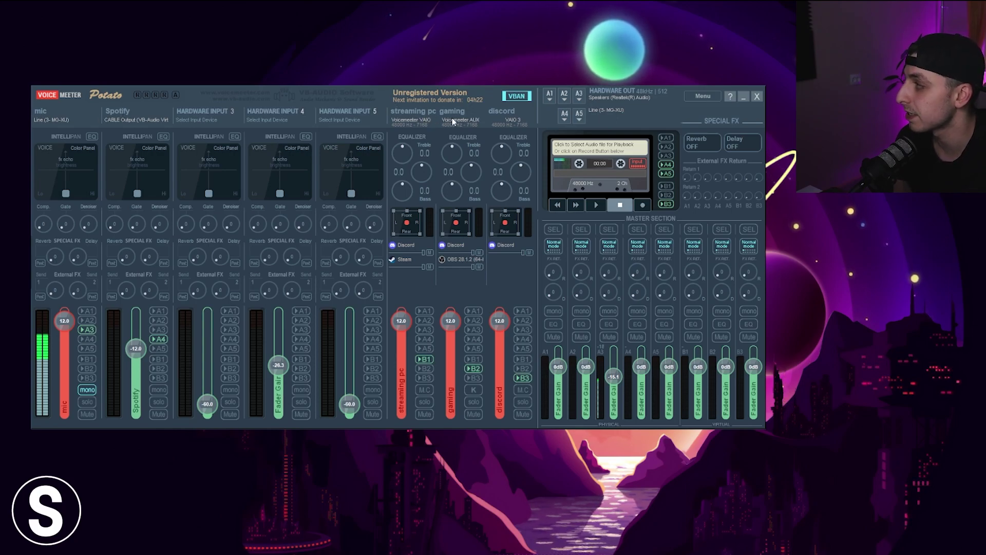
Check the devices assigned to hardware outputs A1 and A3 in the streaming PC's Voicemeeter Potato
{"action": "left_click", "coordinate": [545, 98]}
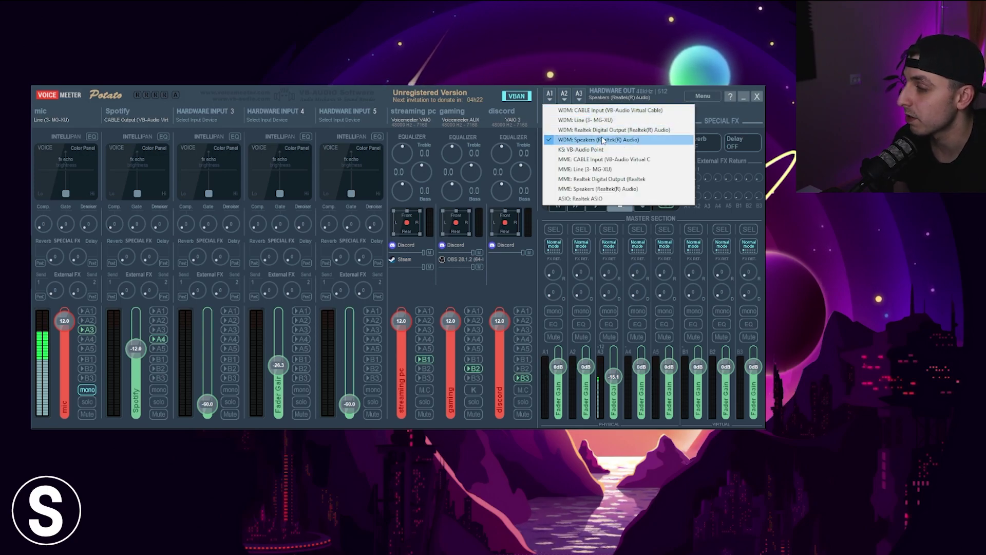
{"action": "left_click", "coordinate": [654, 98]}
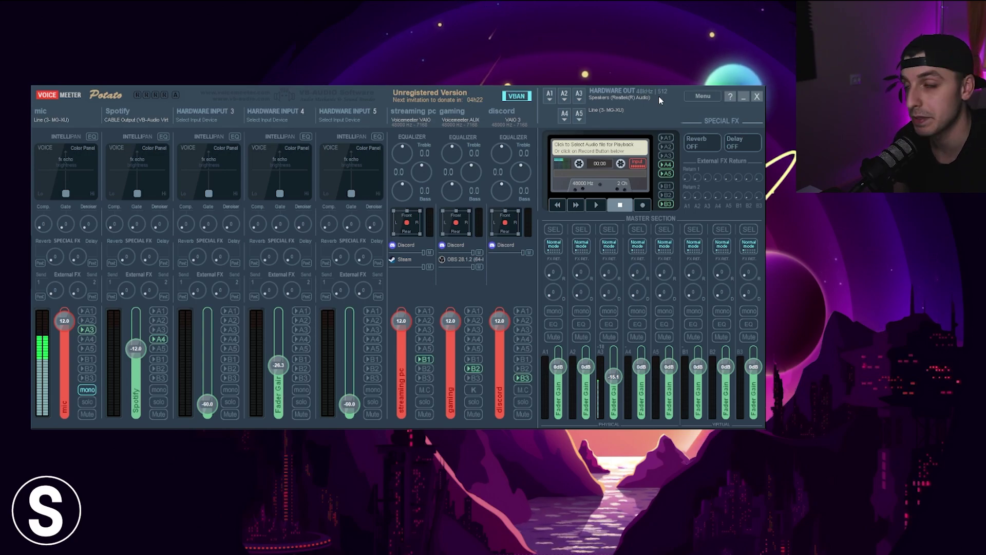
{"action": "left_click", "coordinate": [597, 101]}
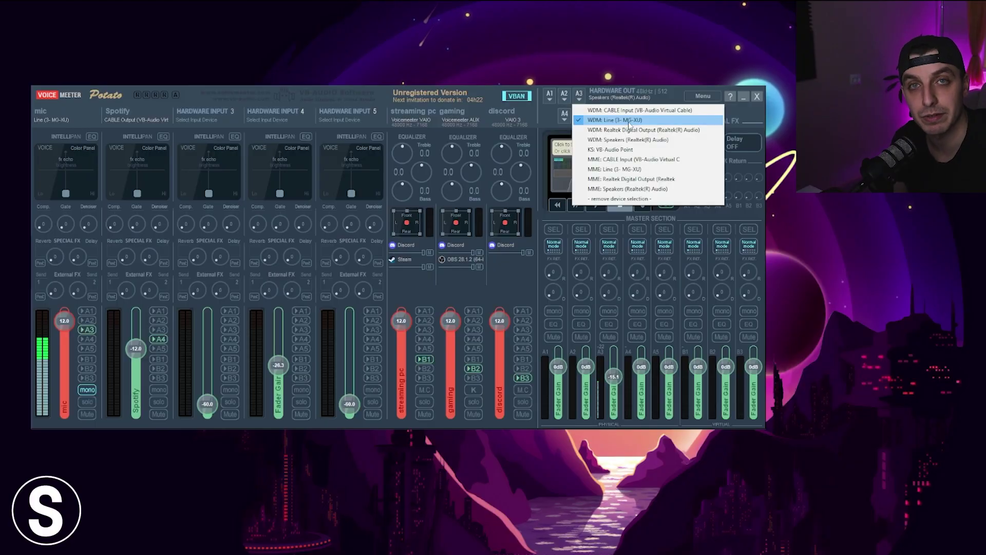
{"action": "left_click", "coordinate": [677, 87]}
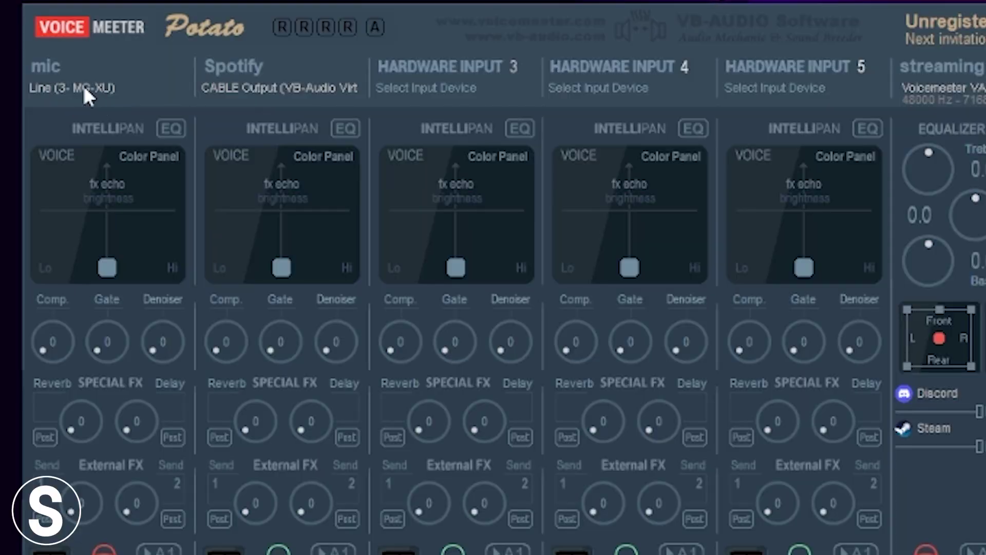
Check the input devices assigned to the mic and Spotify strips
{"action": "left_click", "coordinate": [82, 87]}
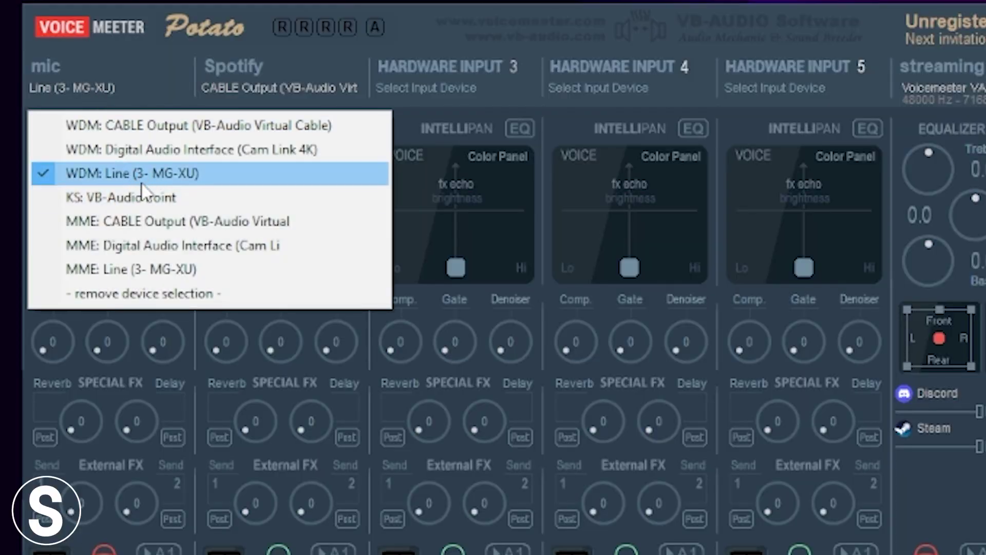
{"action": "left_click", "coordinate": [280, 87]}
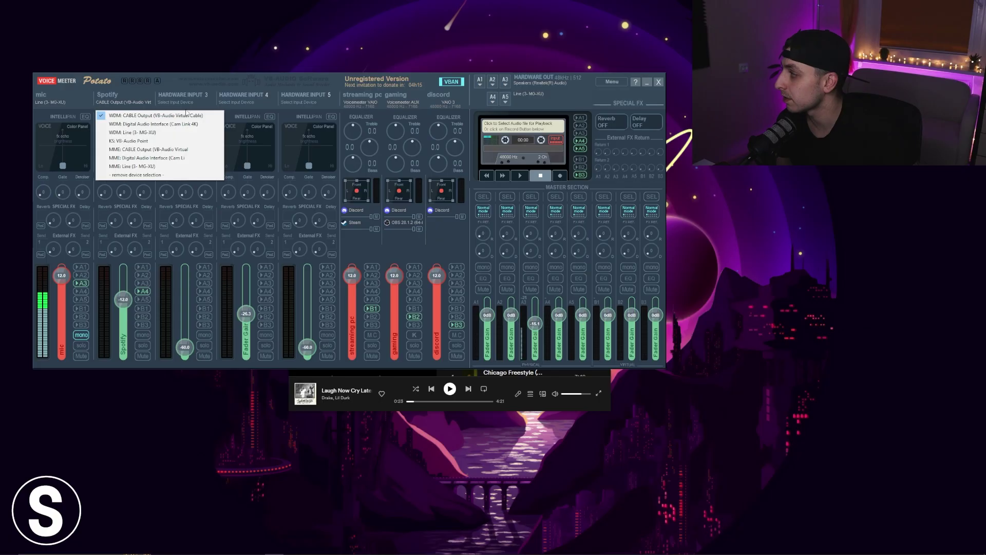
{"action": "left_click", "coordinate": [391, 125]}
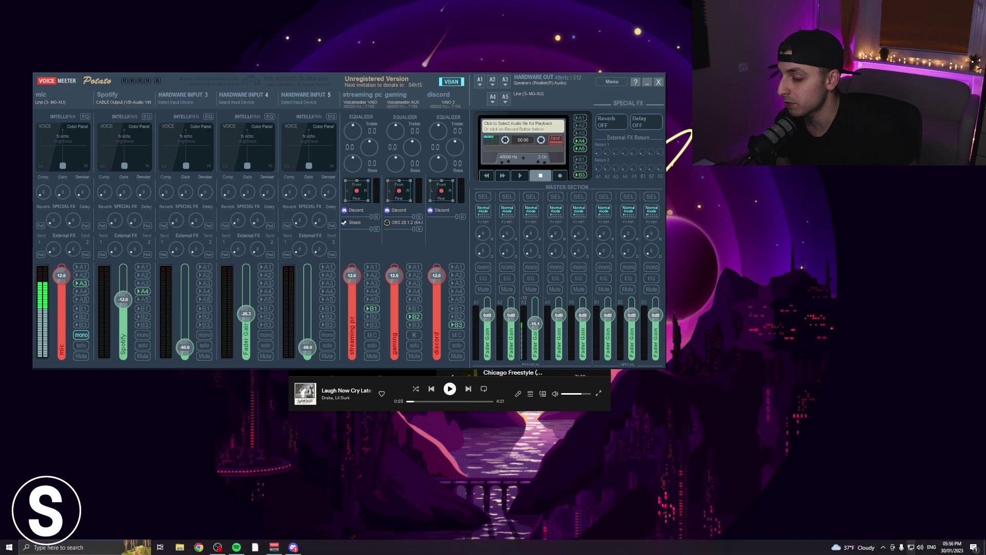
In the Windows app volume and device preferences, set Spotify Premium's output to CABLE Input (VB-Audio Virtual Cable) and start Spotify playback
{"action": "left_click", "coordinate": [928, 547]}
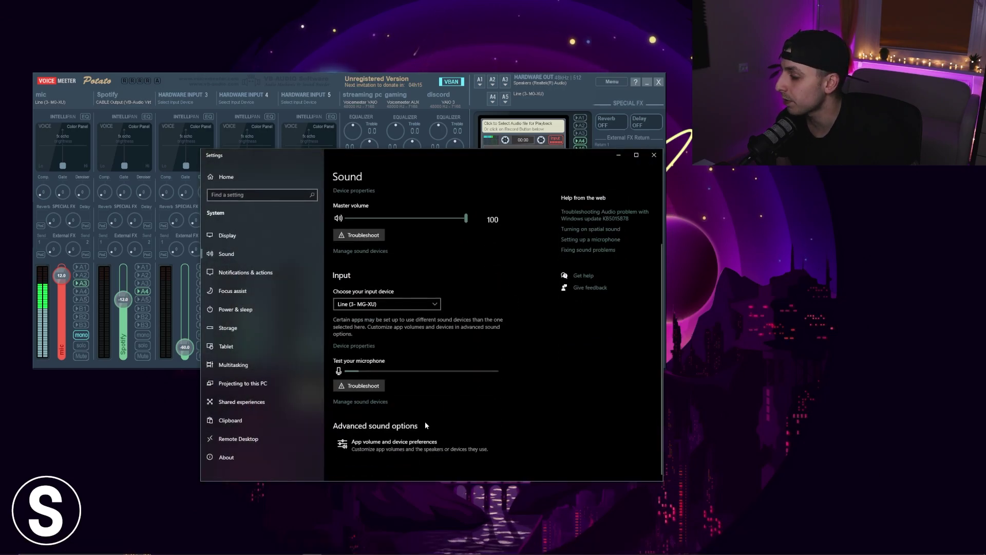
{"action": "left_click", "coordinate": [401, 458]}
{"action": "scroll", "coordinate": [491, 347], "scroll_direction": "down", "scroll_amount": 2}
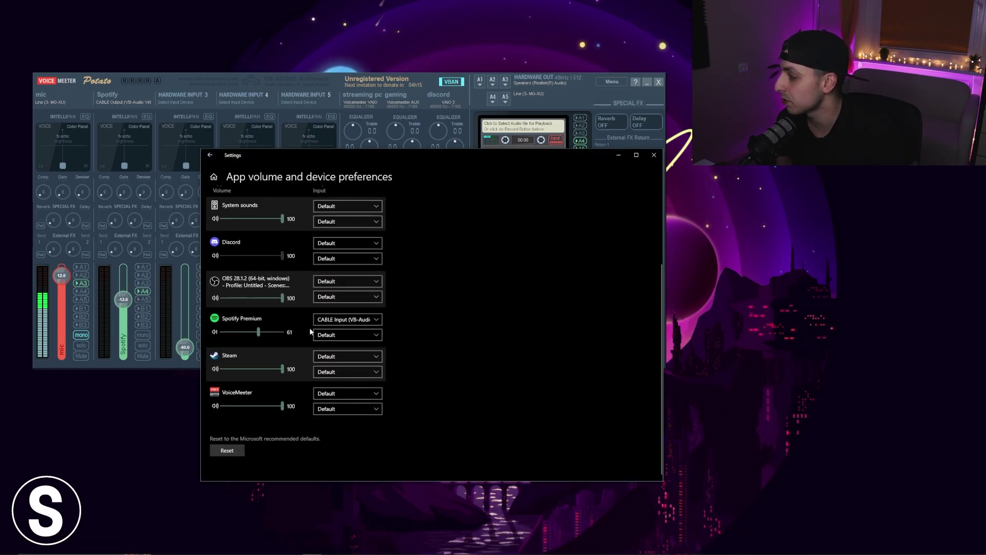
{"action": "left_click", "coordinate": [320, 319]}
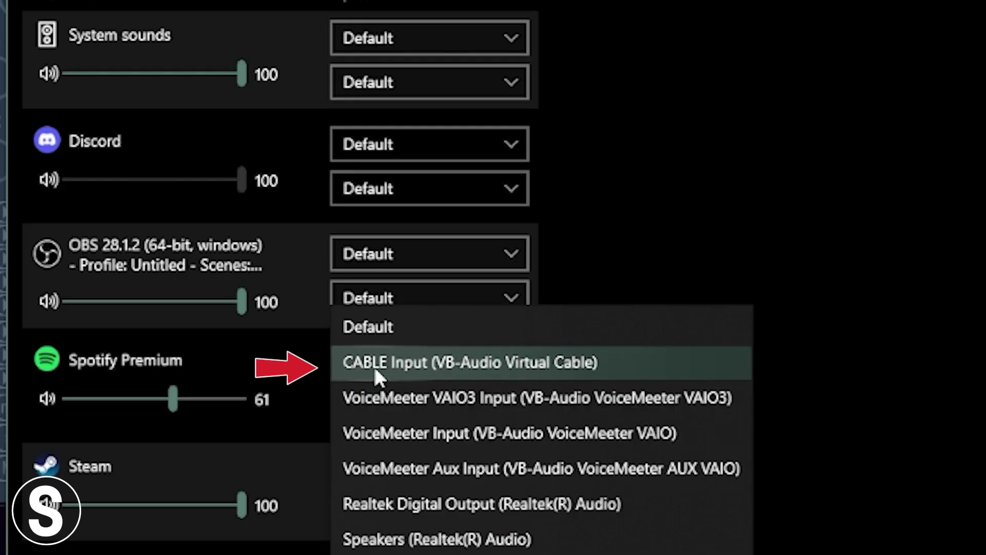
{"action": "left_click", "coordinate": [550, 368]}
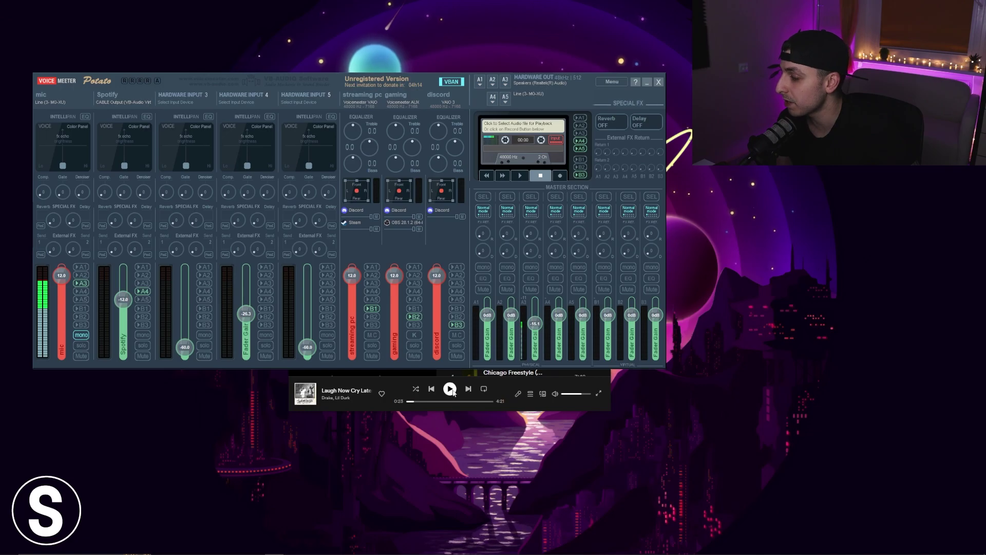
{"action": "left_click", "coordinate": [449, 389]}
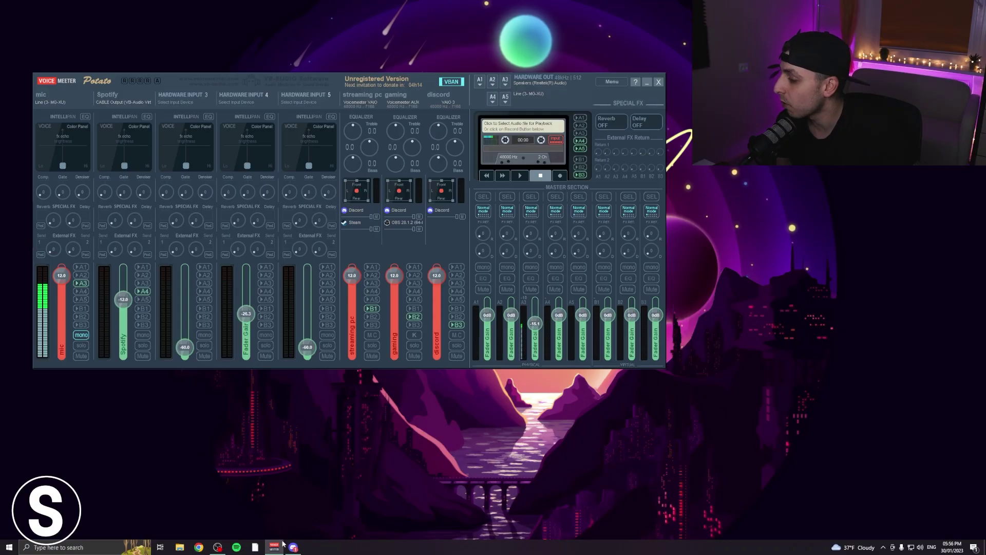
Check the input and output devices selected in Discord's voice settings
{"action": "left_click", "coordinate": [294, 547]}
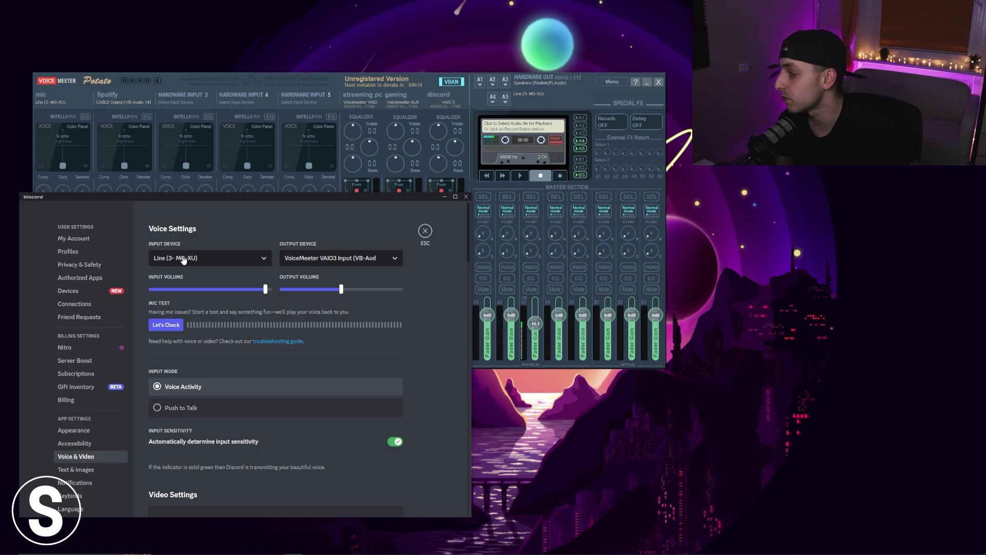
{"action": "left_click", "coordinate": [325, 261]}
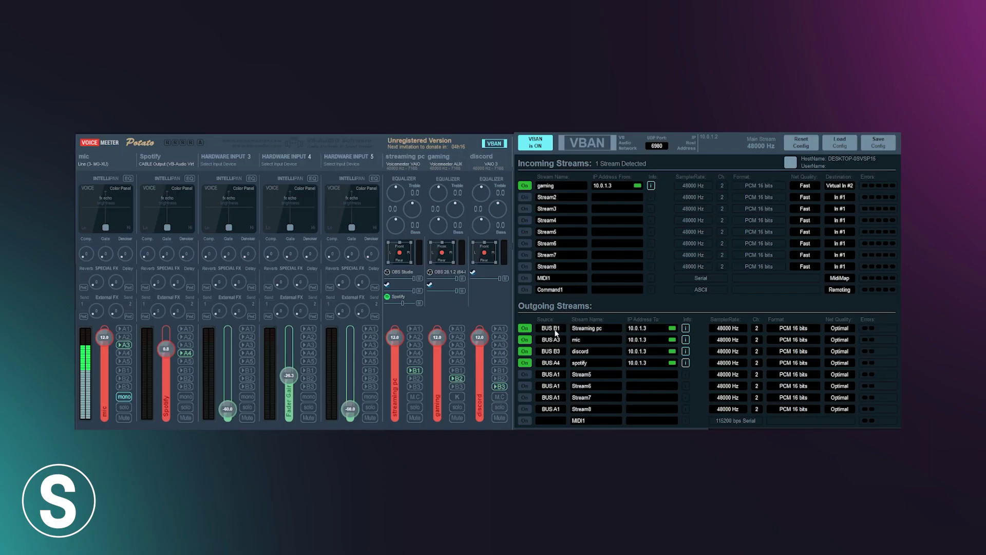
Check the source buses of the outgoing Streaming pc, mic and discord streams and the Spotify strip's A4 routing
{"action": "left_click", "coordinate": [553, 330]}
{"action": "left_click", "coordinate": [734, 408]}
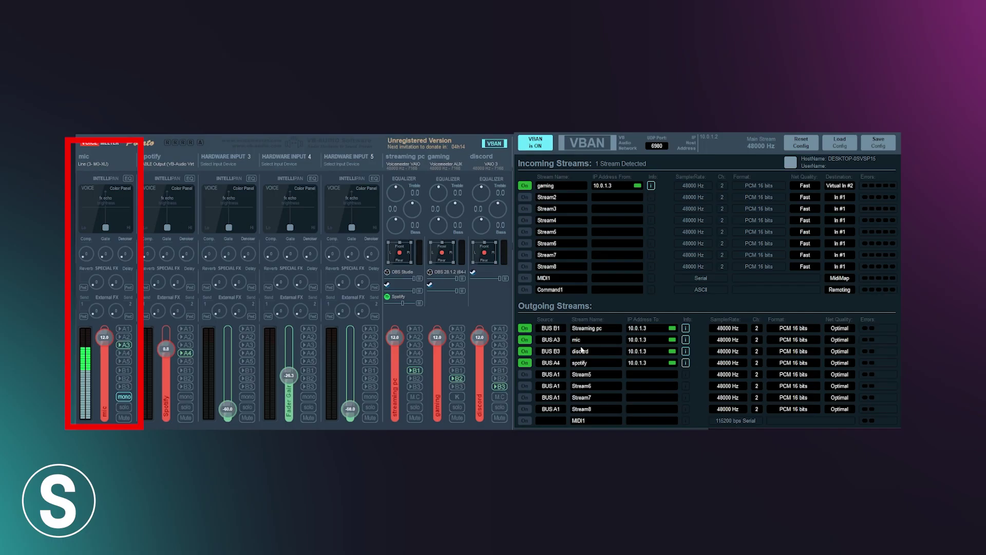
{"action": "left_click", "coordinate": [557, 349]}
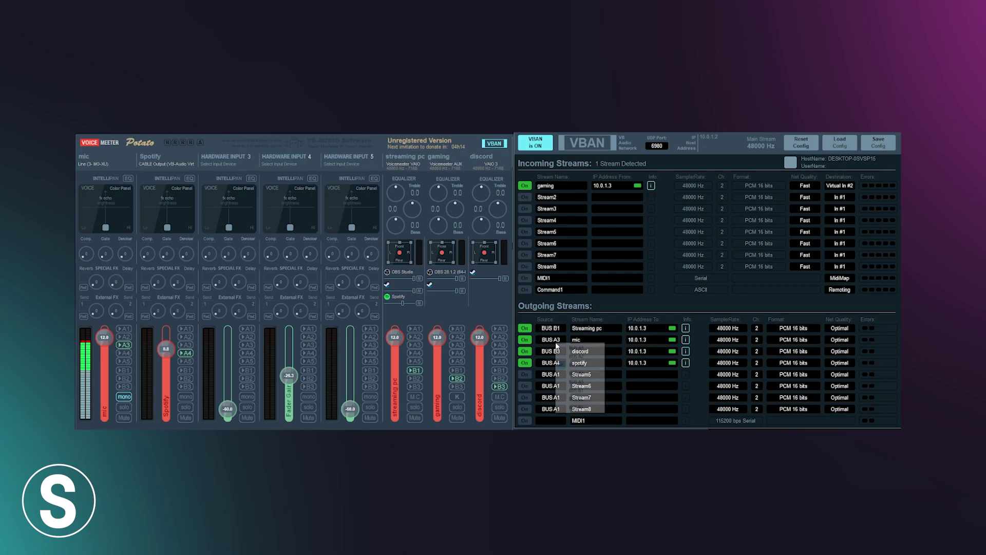
{"action": "left_click", "coordinate": [705, 392]}
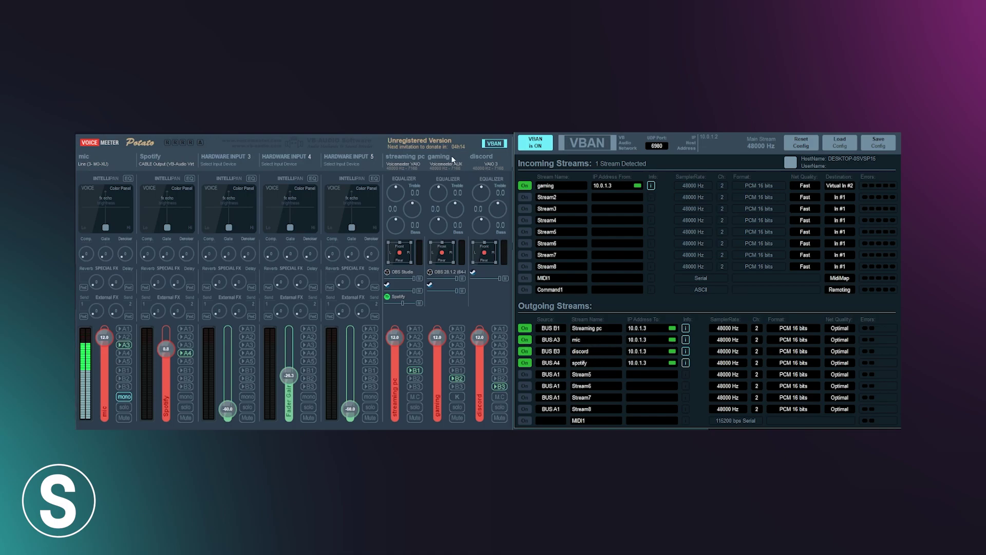
{"action": "left_click", "coordinate": [553, 352]}
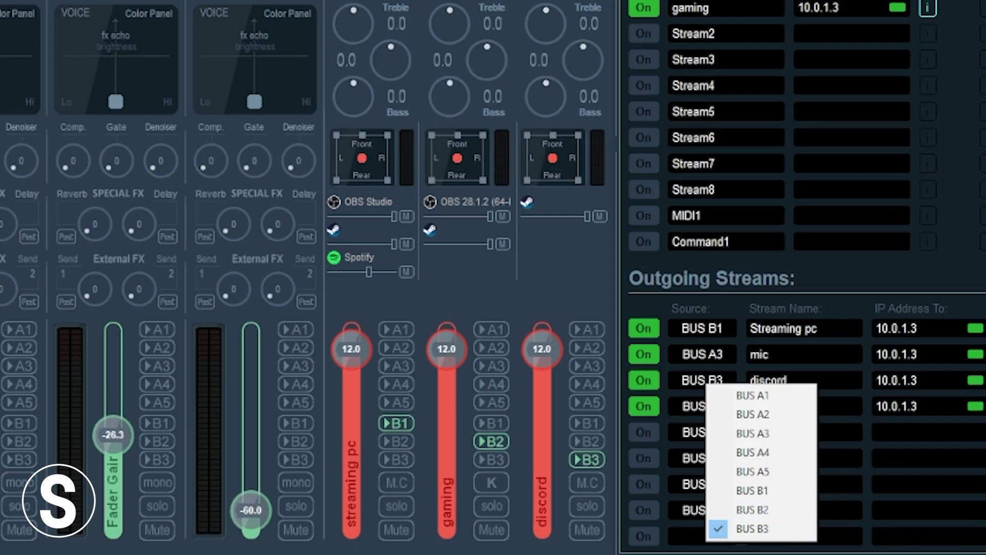
{"action": "left_click", "coordinate": [853, 538]}
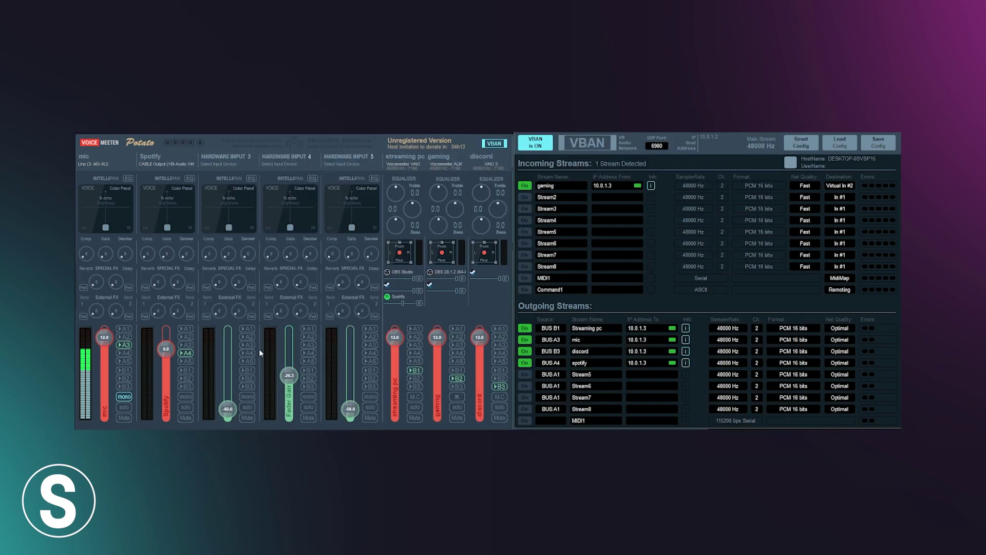
{"action": "left_click", "coordinate": [184, 354]}
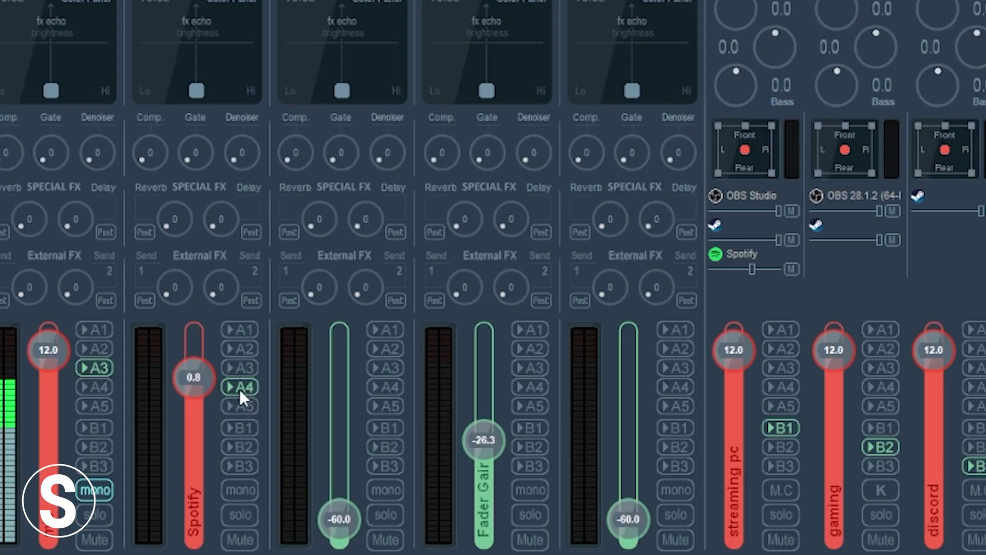
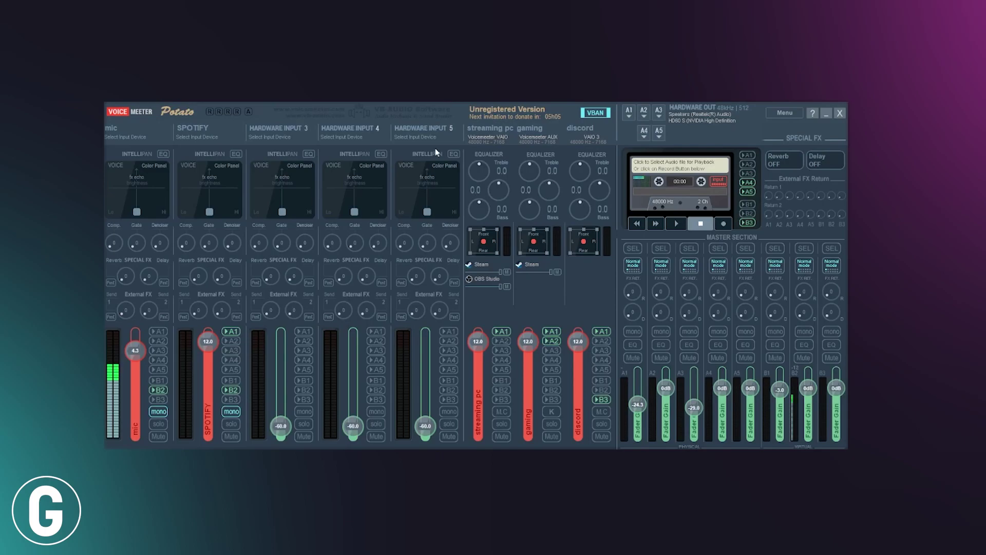
Open the gaming PC's VBAN configuration and assign the detected mic, discord and spotify streams from 10.0.1.2 to their incoming rows
{"action": "left_click", "coordinate": [594, 115]}
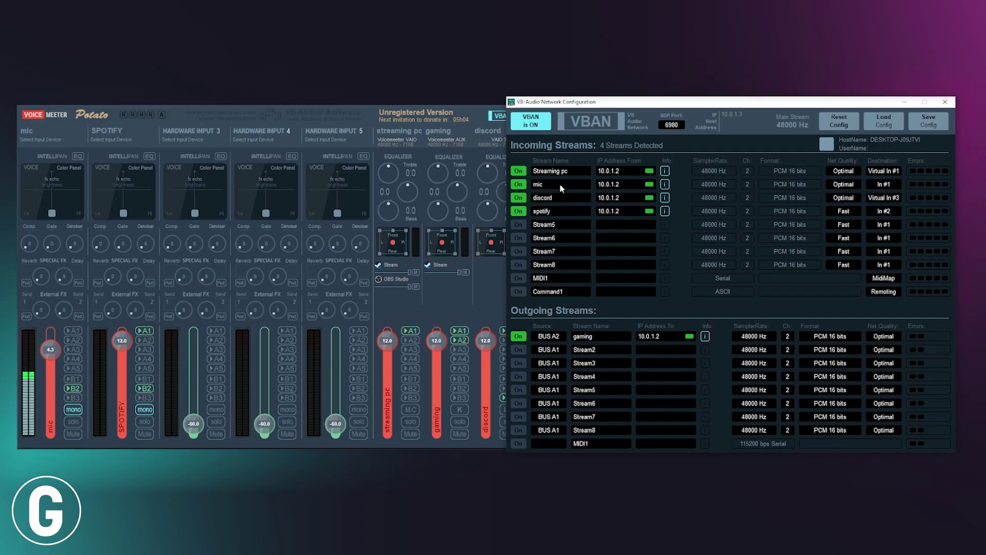
{"action": "mouse_move", "coordinate": [556, 176]}
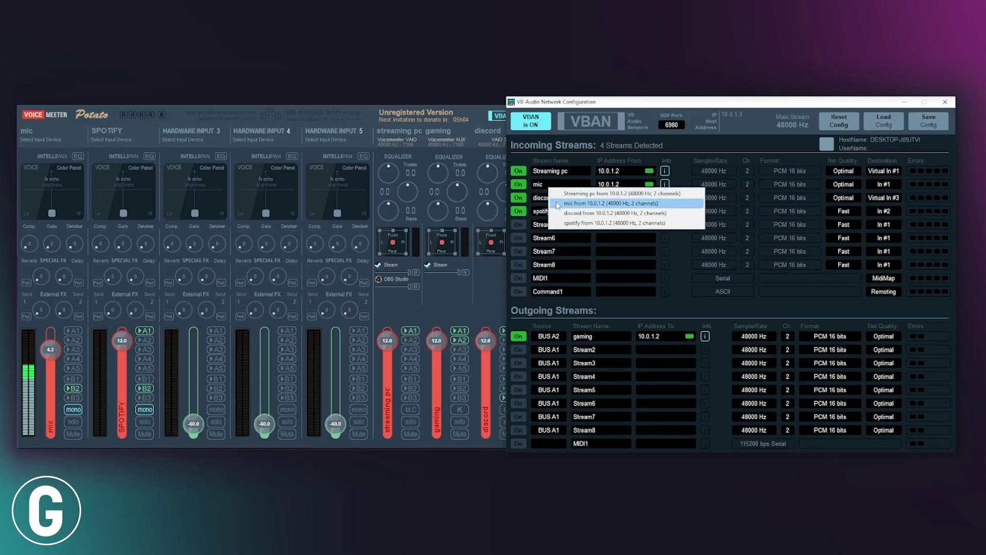
{"action": "left_click", "coordinate": [558, 203]}
{"action": "left_click", "coordinate": [542, 198]}
{"action": "left_click", "coordinate": [552, 224]}
{"action": "left_click", "coordinate": [538, 212]}
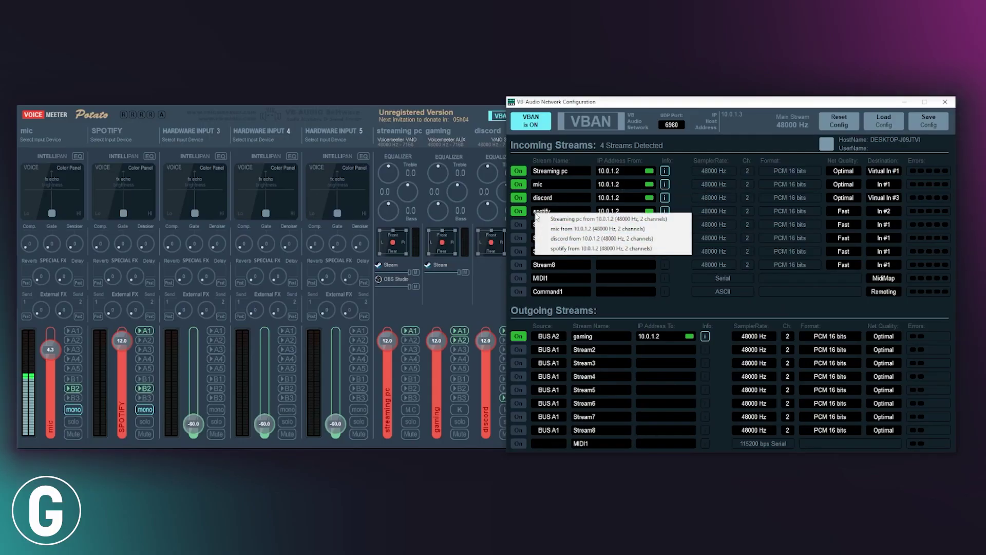
{"action": "left_click", "coordinate": [591, 248]}
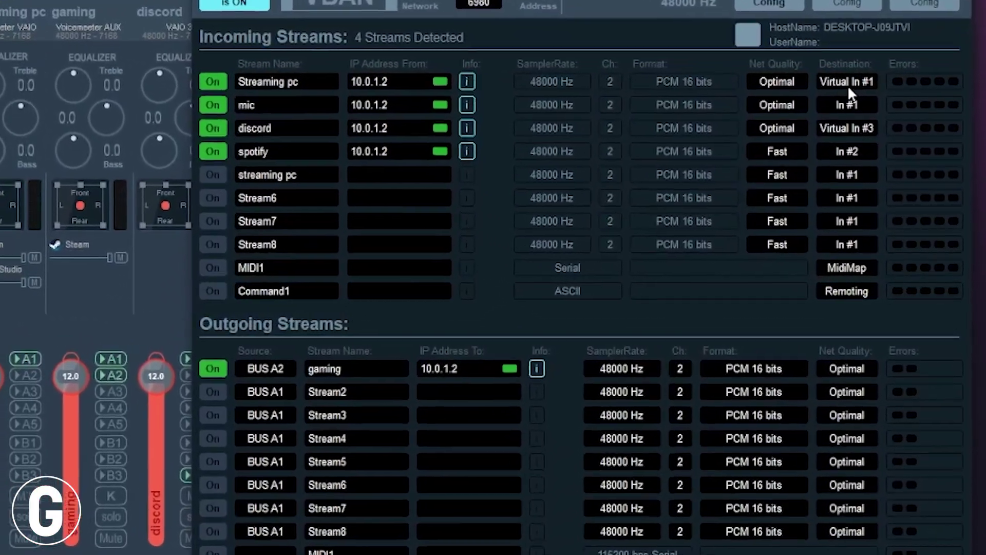
Check which virtual input is the destination of the incoming Streaming pc stream
{"action": "left_click", "coordinate": [848, 84]}
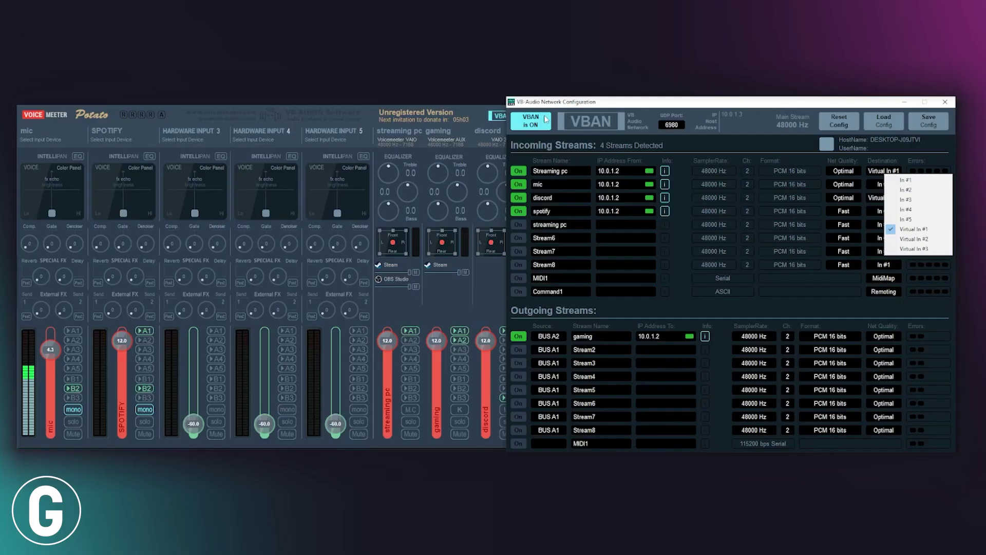
{"action": "left_click", "coordinate": [919, 205]}
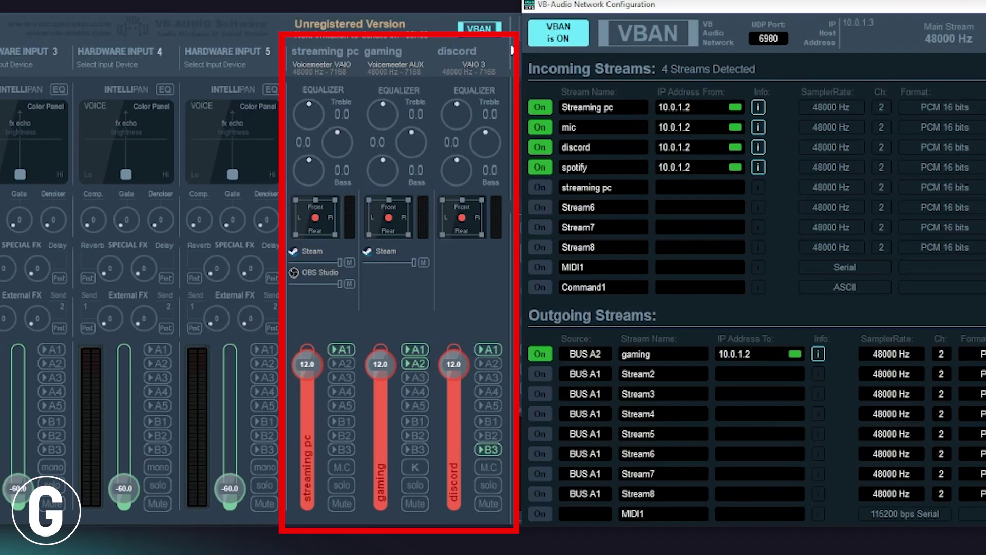
{"action": "left_click", "coordinate": [985, 107]}
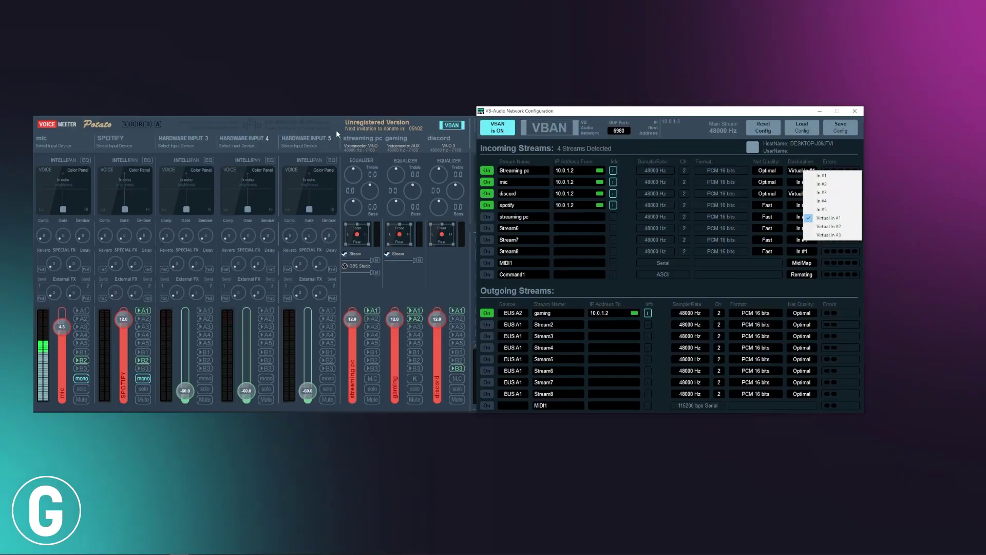
{"action": "left_click", "coordinate": [338, 130]}
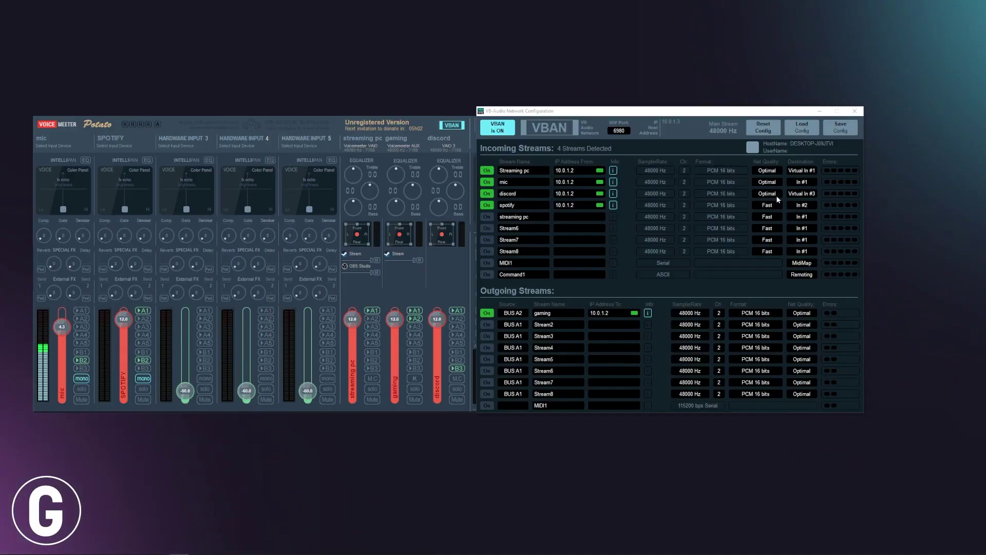
{"action": "left_click", "coordinate": [796, 165]}
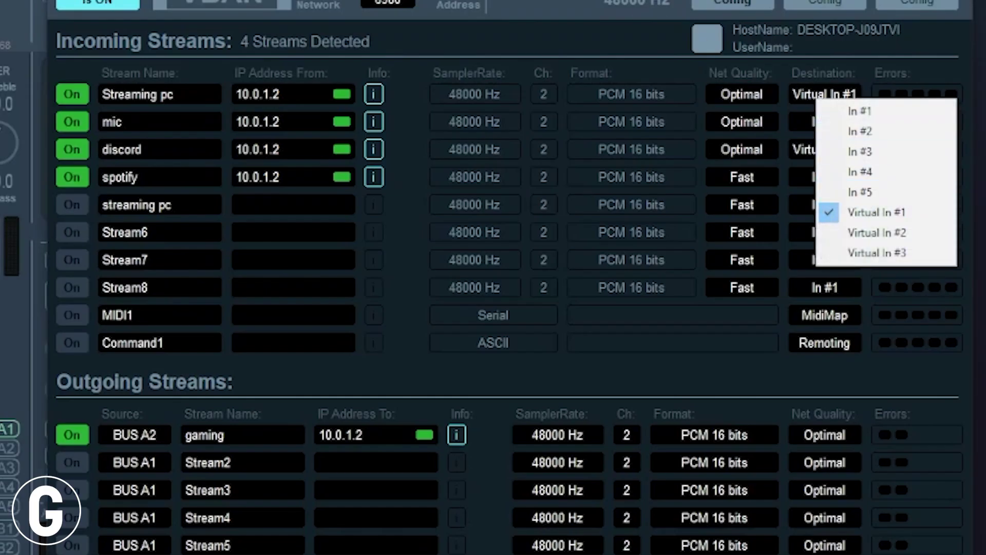
{"action": "key", "text": "Escape"}
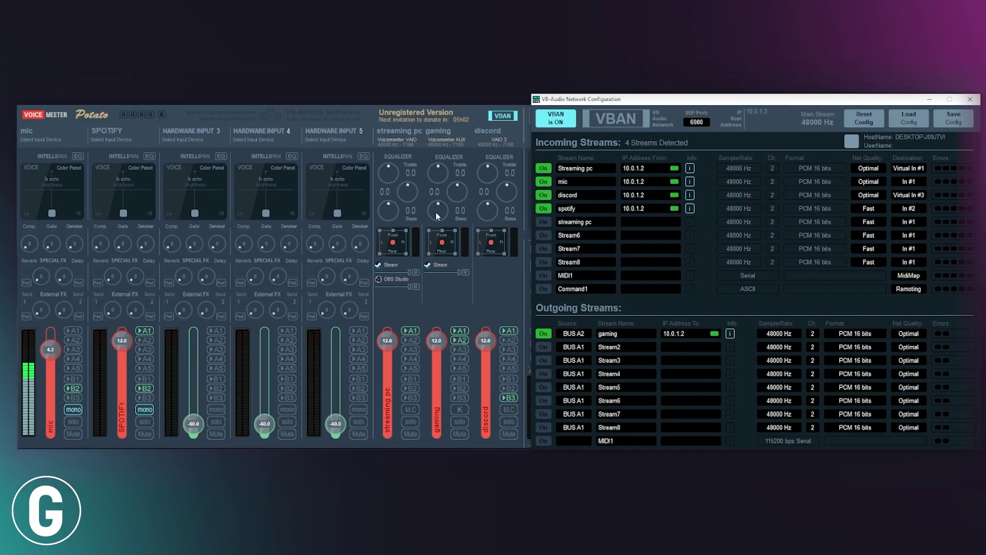
Move the VBAN window aside and check the device assigned to hardware output A1 and the streaming pc strip's A1 routing
{"action": "left_click_drag", "start_coordinate": [589, 99], "coordinate": [713, 99]}
{"action": "left_click", "coordinate": [594, 124]}
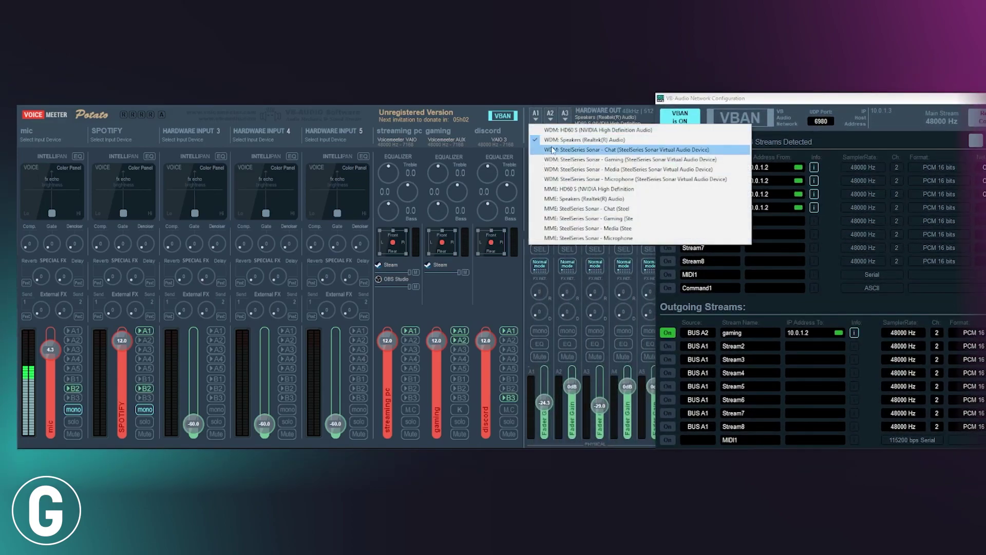
{"action": "left_click", "coordinate": [410, 332]}
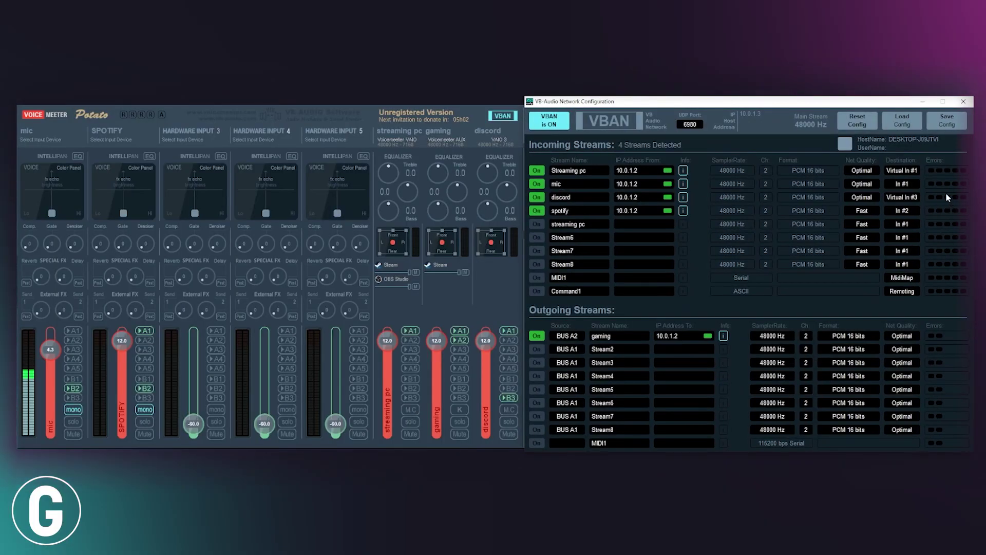
Check the destinations of the incoming mic and discord streams and the SPOTIFY strip's A1 routing
{"action": "left_click", "coordinate": [909, 184]}
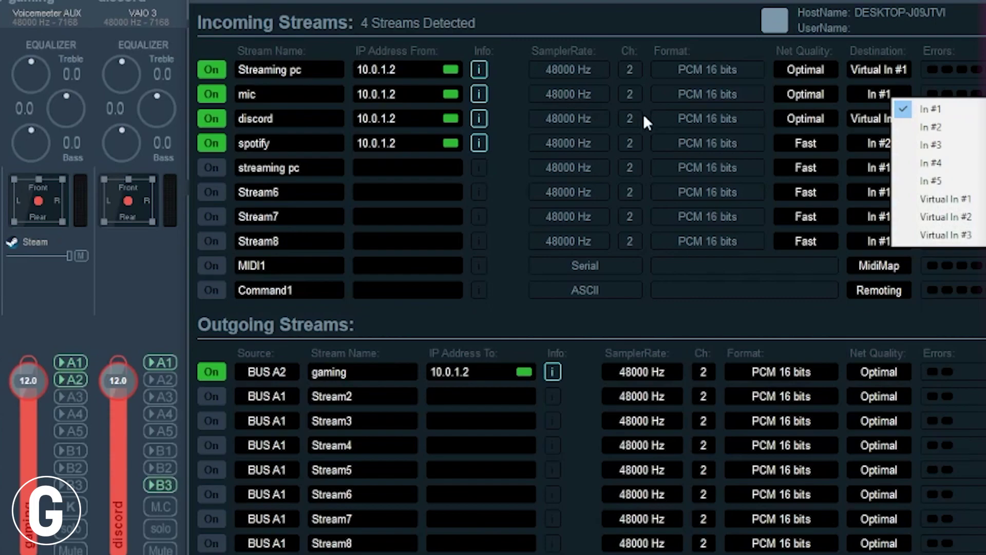
{"action": "left_click", "coordinate": [929, 109]}
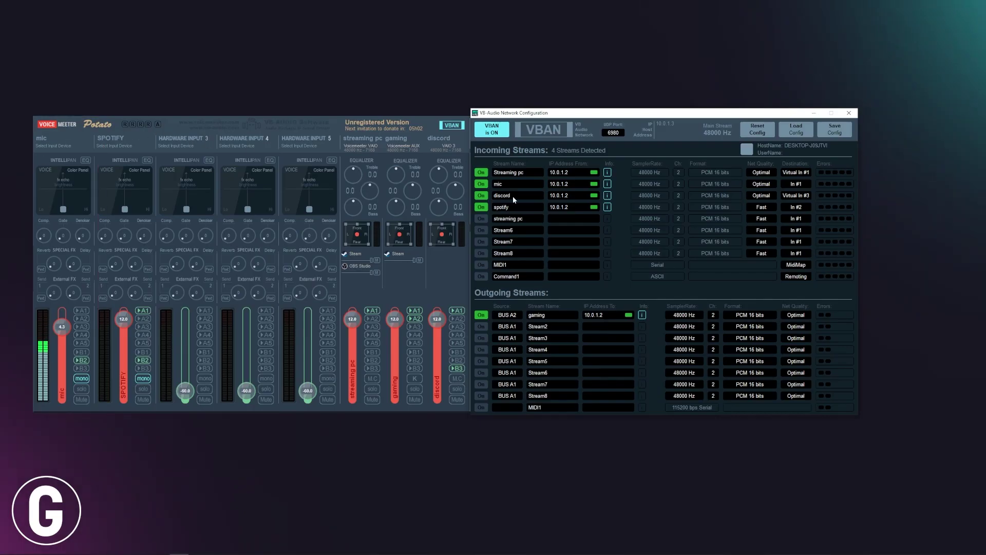
{"action": "left_click", "coordinate": [787, 196]}
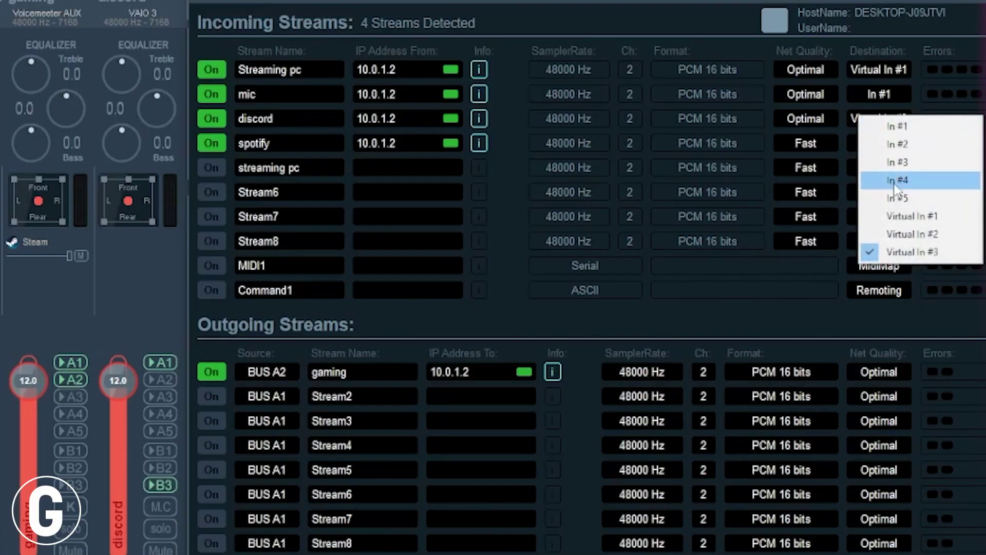
{"action": "left_click", "coordinate": [798, 245]}
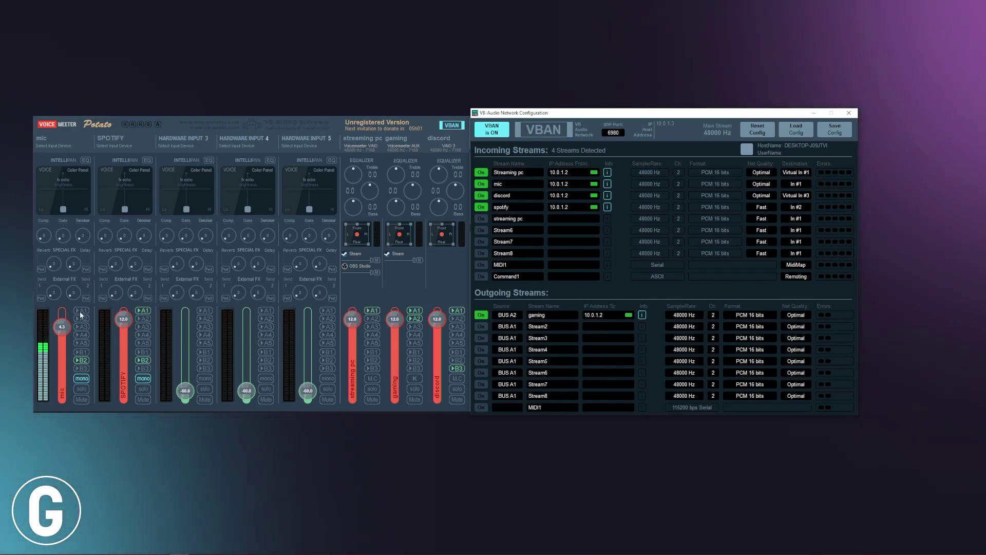
{"action": "left_click", "coordinate": [138, 312]}
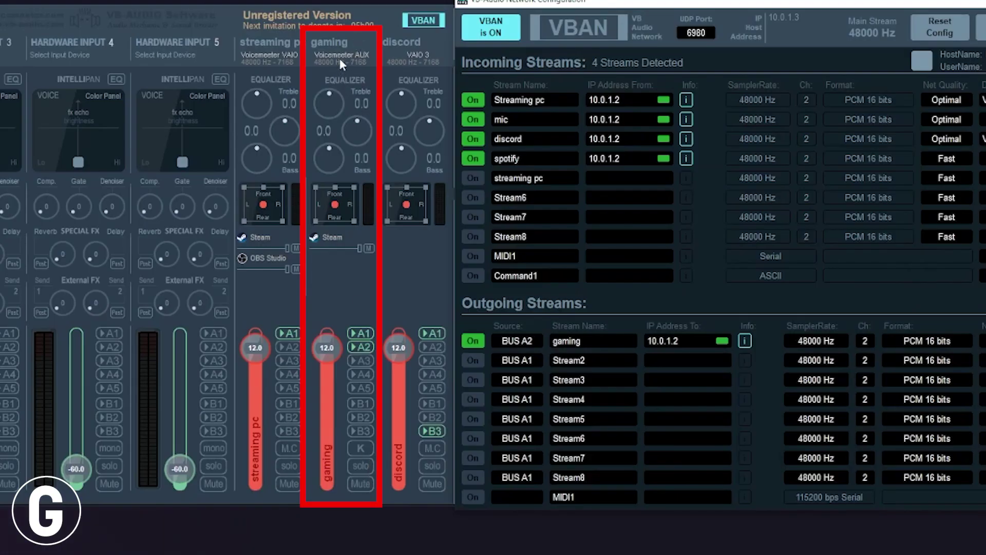
Move the VBAN window off the hardware outputs and check the device assigned to A2
{"action": "left_click_drag", "start_coordinate": [588, 1], "coordinate": [780, 1]}
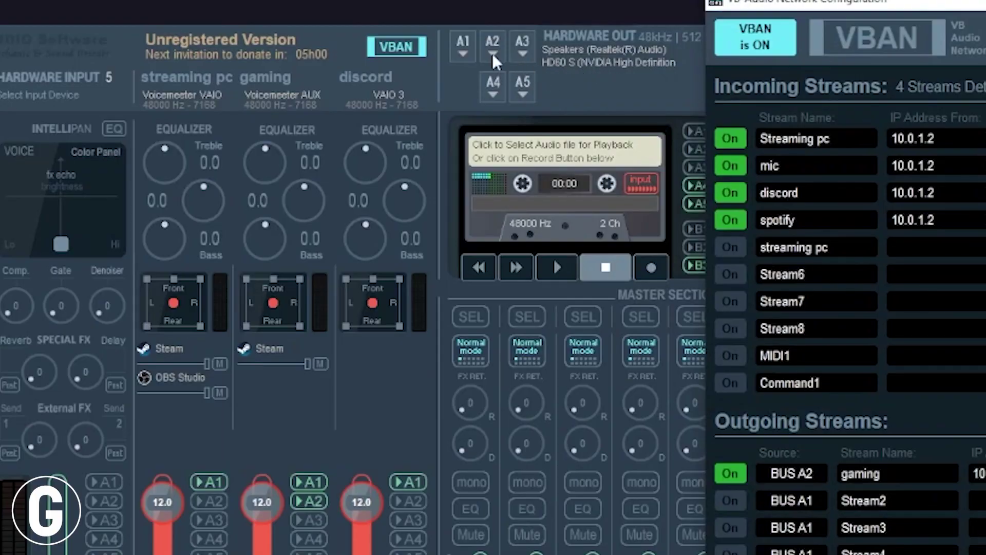
{"action": "left_click", "coordinate": [492, 53]}
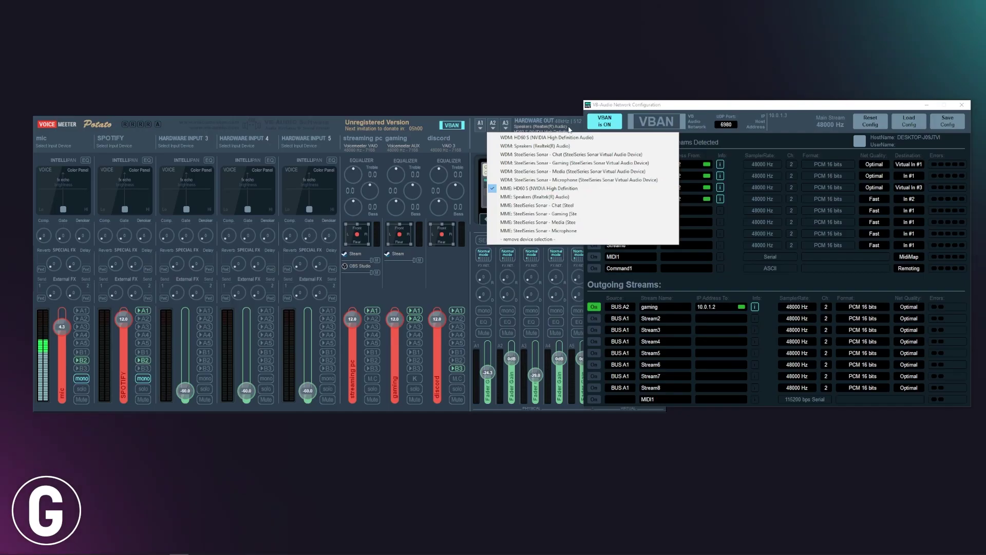
{"action": "left_click", "coordinate": [509, 146]}
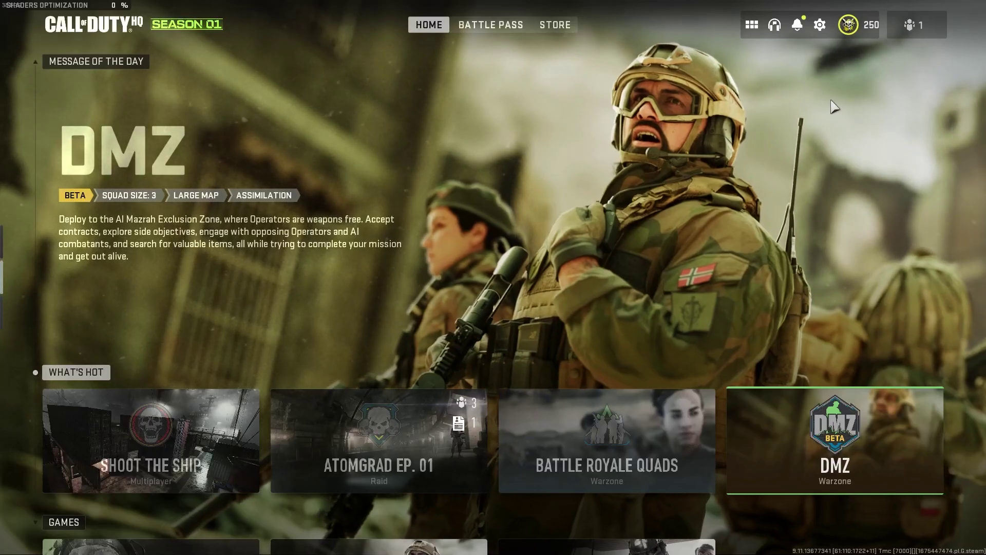
In Call of Duty's audio settings, set the Speakers/Headphones Game Sound Device to VoiceMeeter Aux Input
{"action": "left_click", "coordinate": [820, 27]}
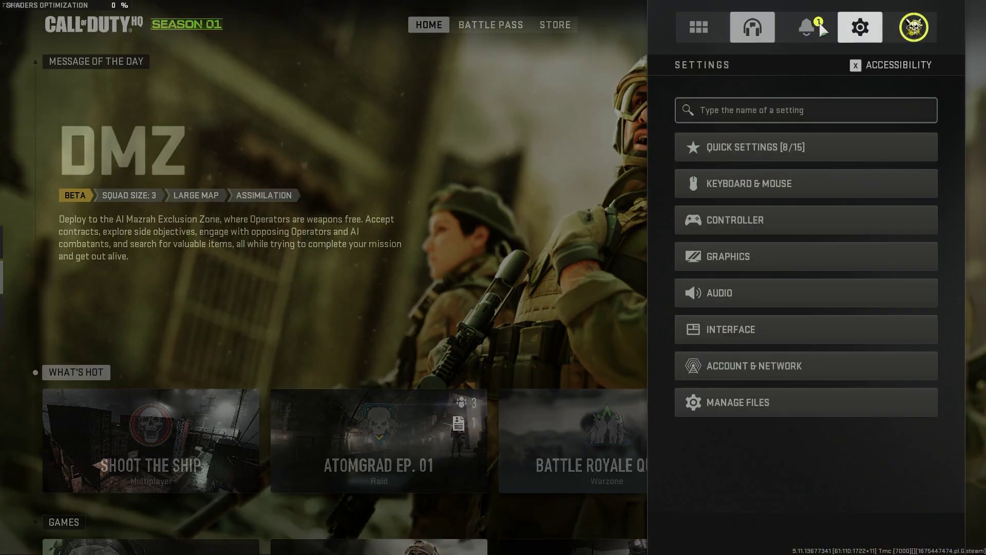
{"action": "left_click", "coordinate": [749, 285]}
{"action": "left_click", "coordinate": [443, 235]}
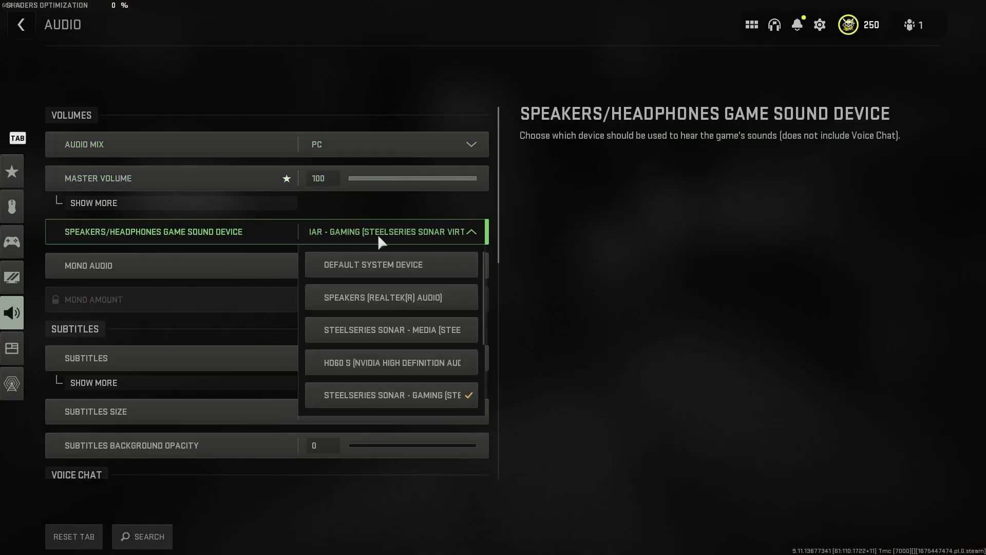
{"action": "scroll", "coordinate": [368, 335], "scroll_direction": "down", "scroll_amount": 3}
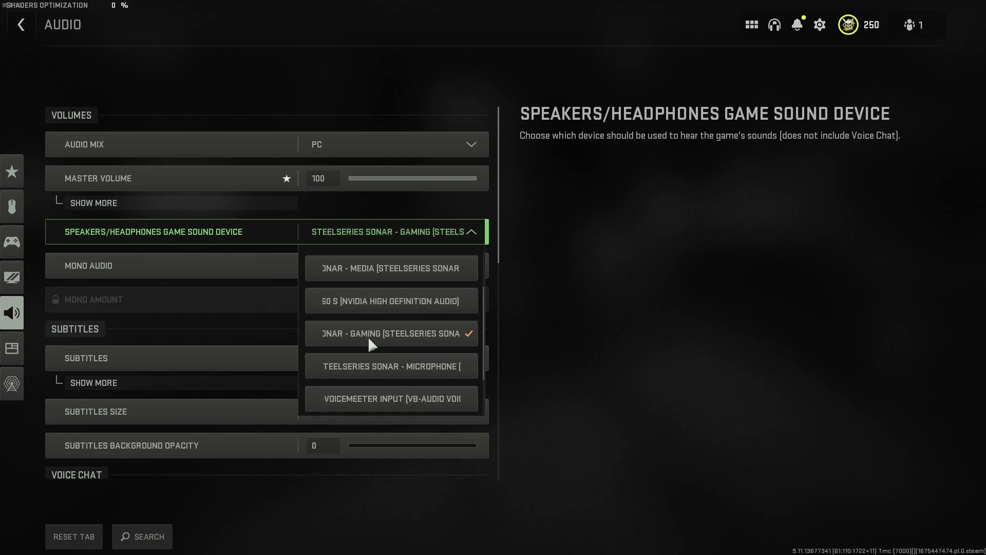
{"action": "scroll", "coordinate": [368, 337], "scroll_direction": "down", "scroll_amount": 1}
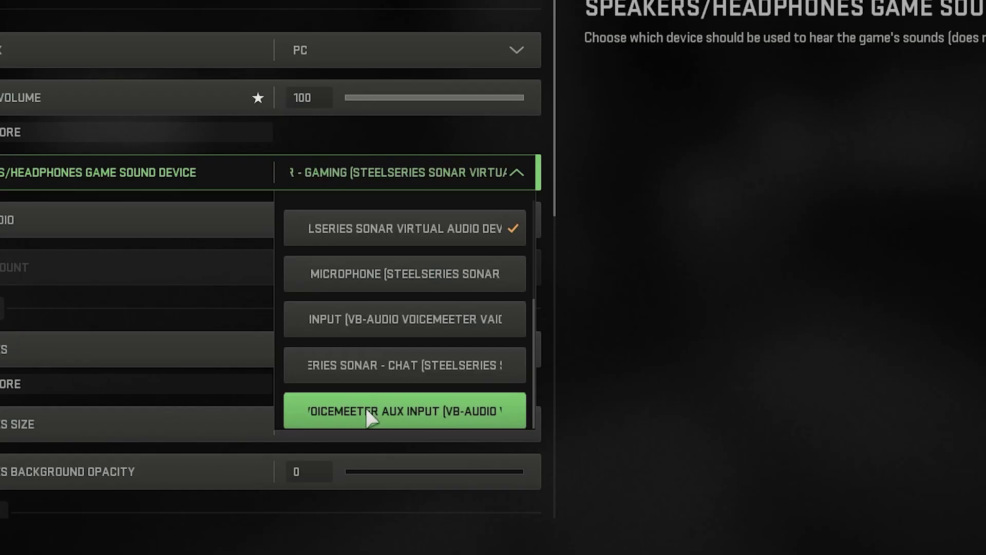
{"action": "left_click", "coordinate": [396, 411]}
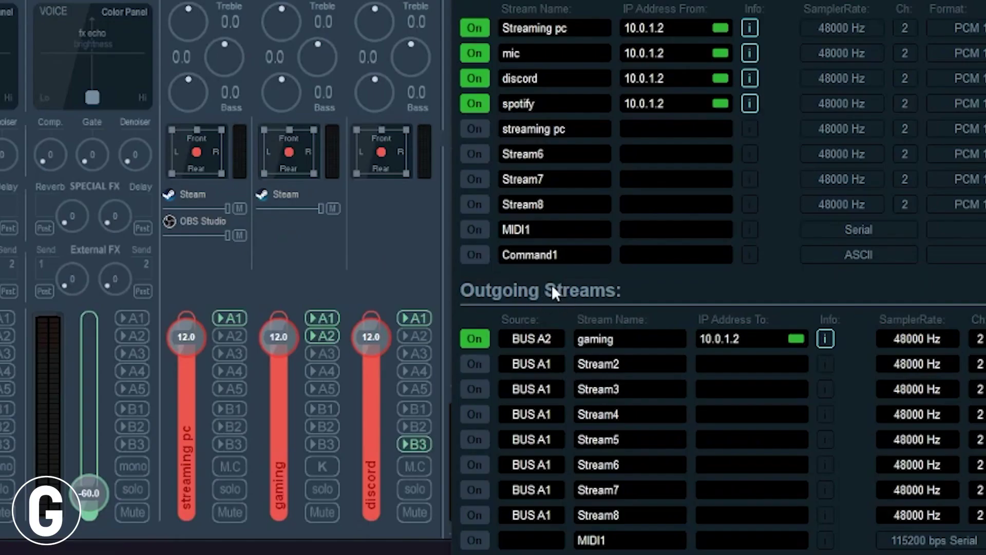
Open the source bus choices for the outgoing gaming stream in the VBAN configuration
{"action": "left_click", "coordinate": [533, 339]}
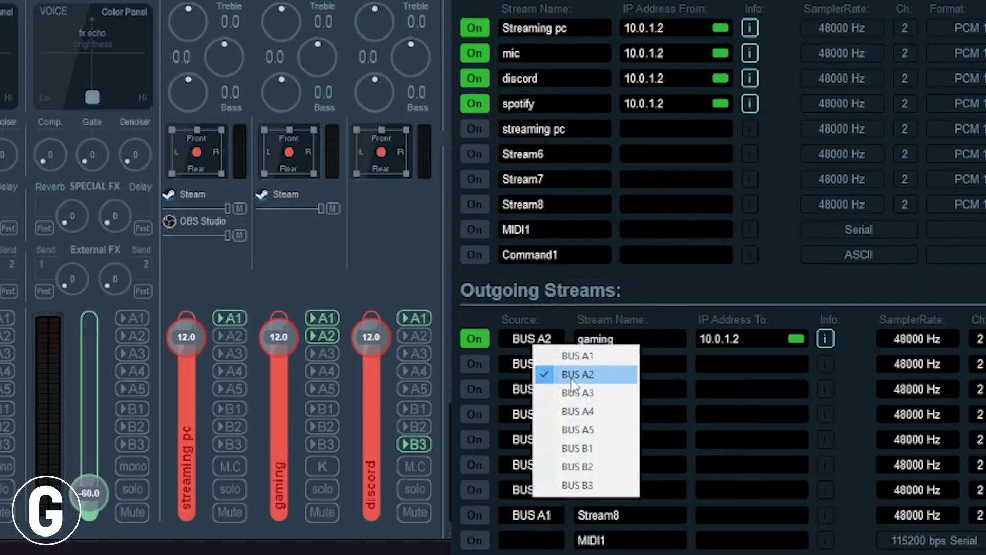